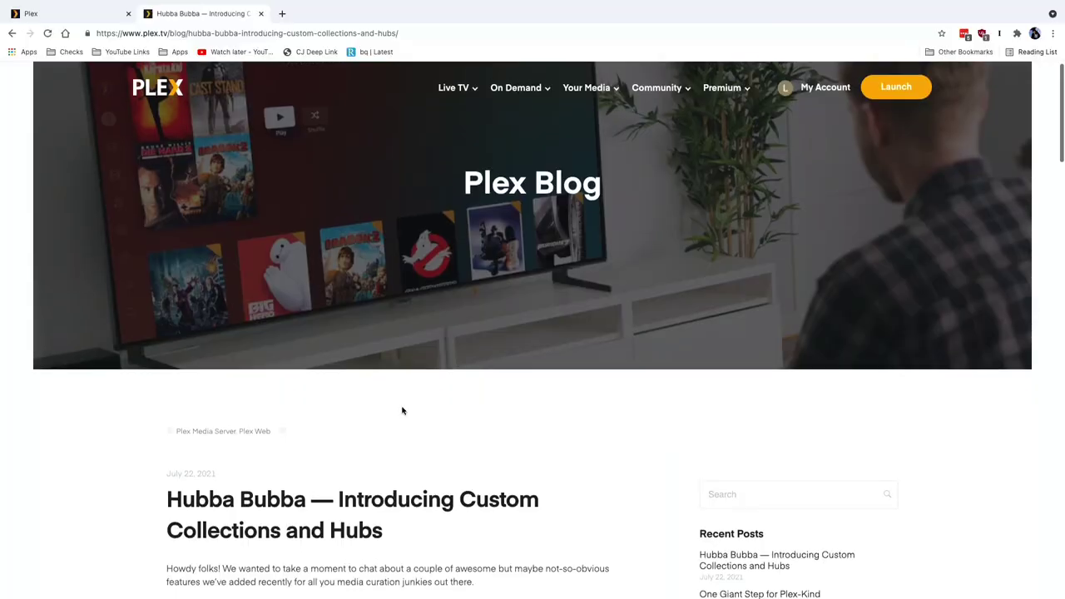
Read the Plex blog post on custom collections and hubs, including the sections on adding items and custom ordering.
{"action": "scroll", "coordinate": [401, 410], "scroll_direction": "down", "scroll_amount": 3}
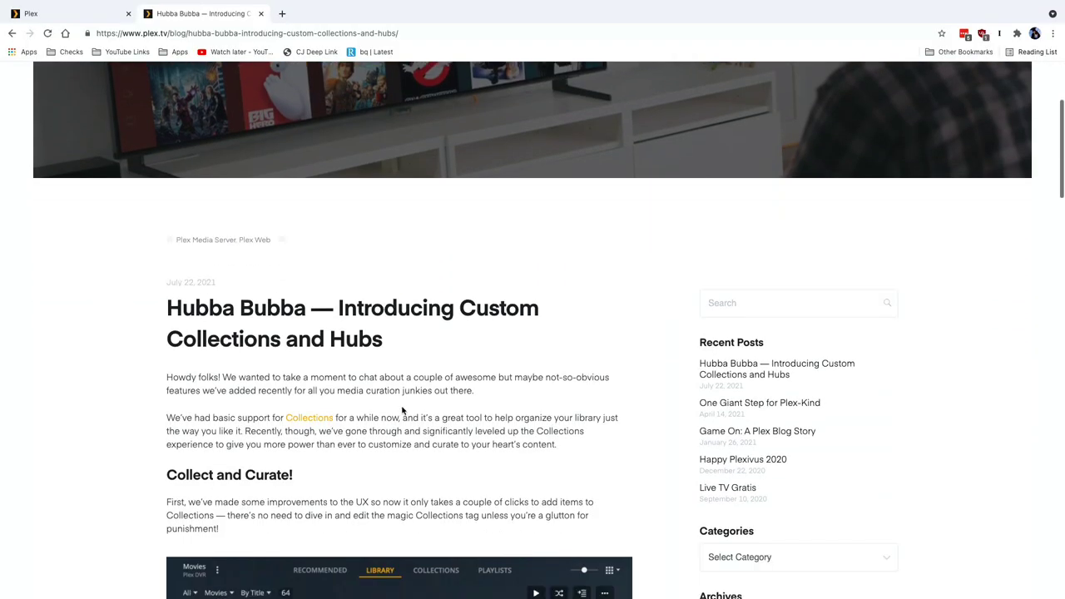
{"action": "double_click", "coordinate": [265, 336]}
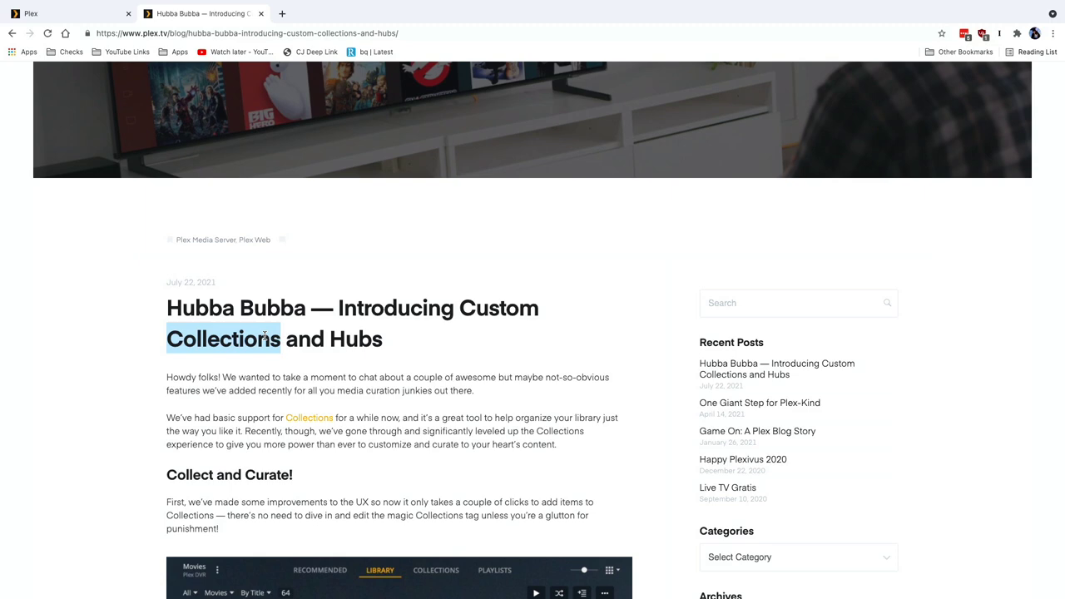
{"action": "scroll", "coordinate": [320, 403], "scroll_direction": "down", "scroll_amount": 2}
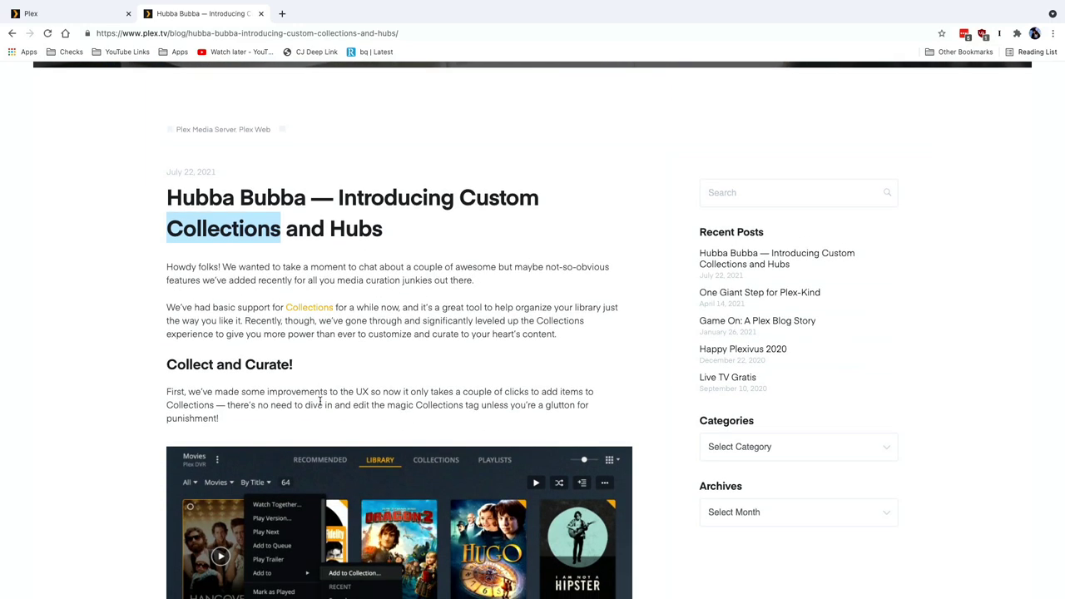
{"action": "scroll", "coordinate": [319, 403], "scroll_direction": "down", "scroll_amount": 3}
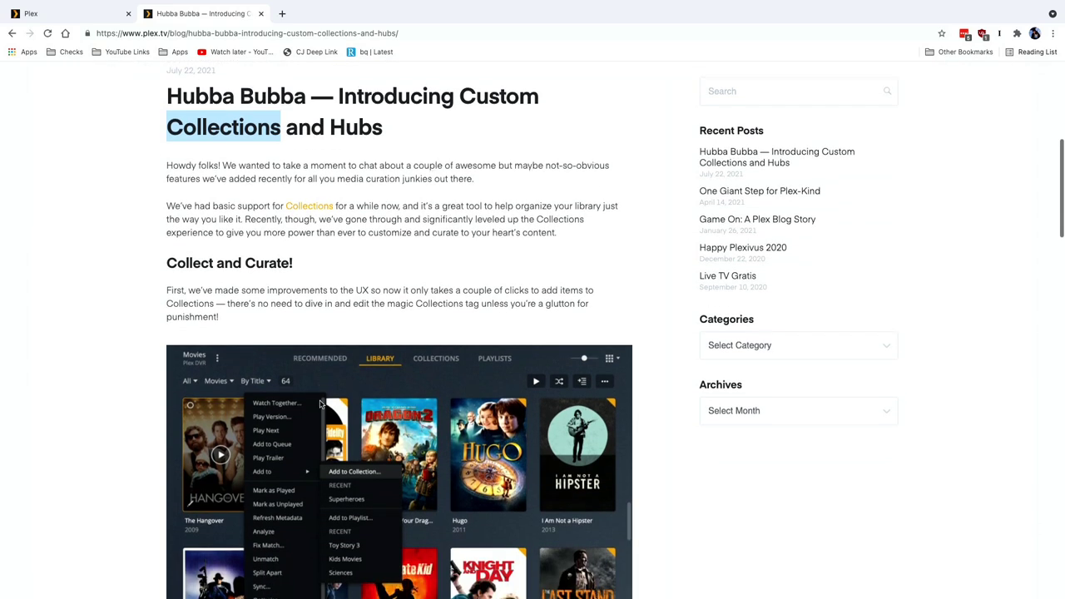
{"action": "scroll", "coordinate": [320, 404], "scroll_direction": "down", "scroll_amount": 1}
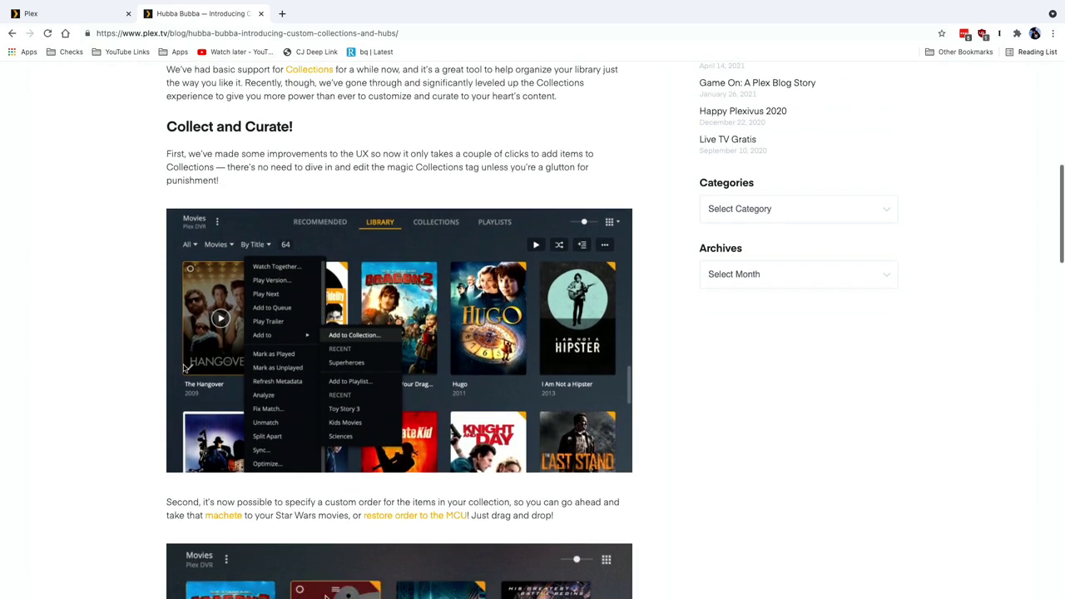
{"action": "scroll", "coordinate": [154, 366], "scroll_direction": "down", "scroll_amount": 1}
{"action": "scroll", "coordinate": [154, 366], "scroll_direction": "down", "scroll_amount": 2}
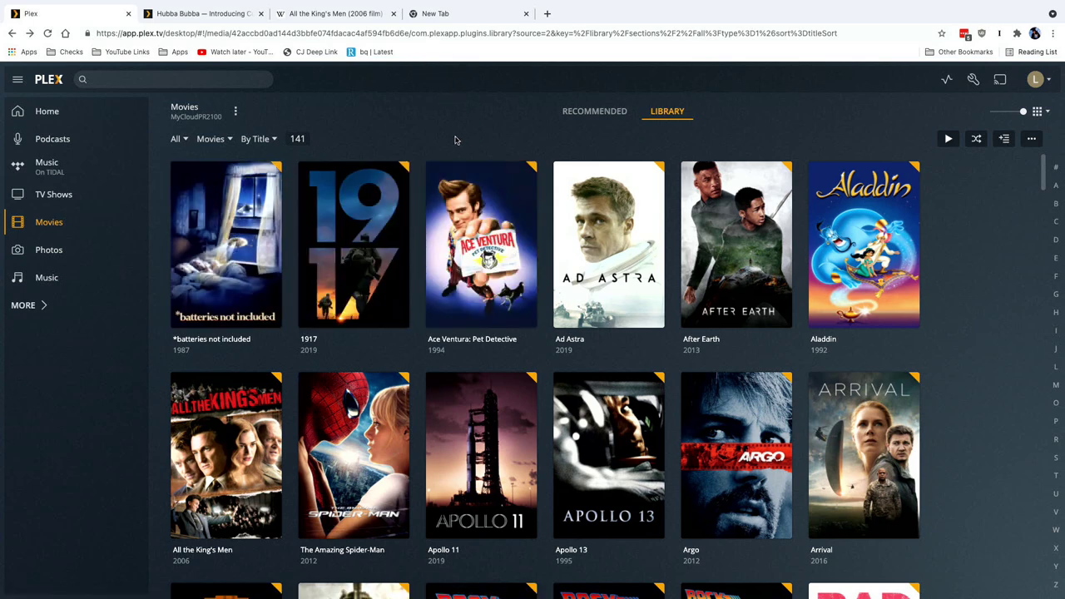
Filter the Movies library with an advanced filter where the title contains "Star Wars".
{"action": "left_click", "coordinate": [184, 140]}
{"action": "left_click", "coordinate": [186, 140]}
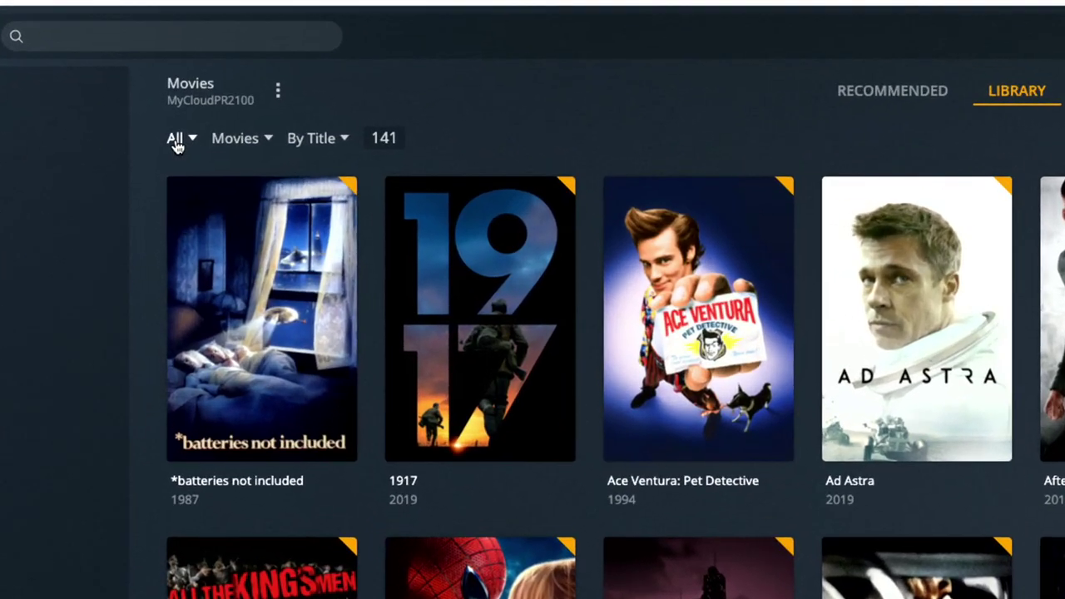
{"action": "left_click", "coordinate": [177, 141]}
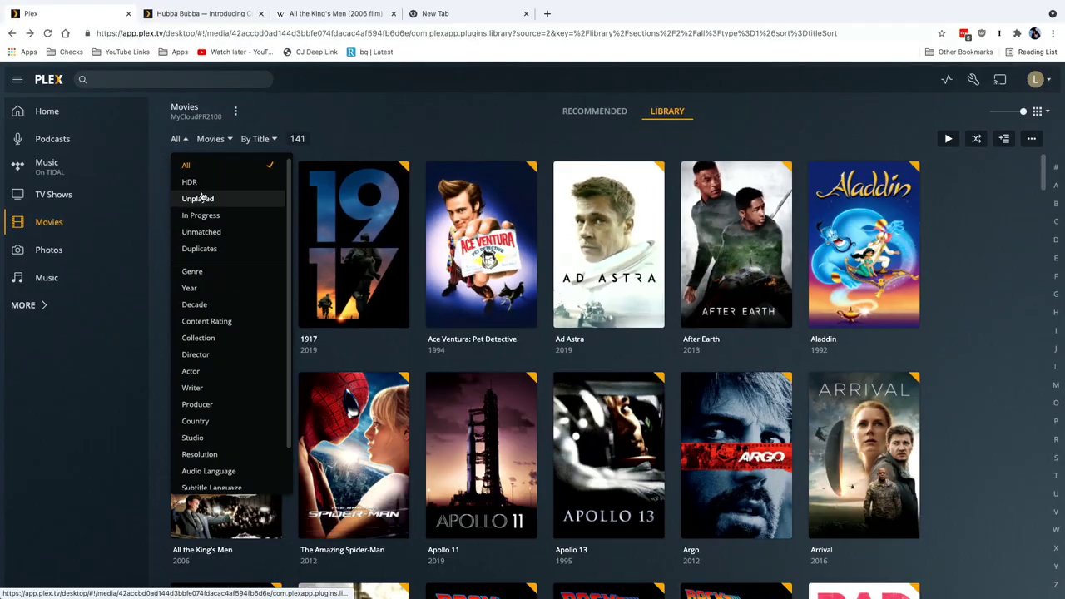
{"action": "scroll", "coordinate": [201, 197], "scroll_direction": "down", "scroll_amount": 2}
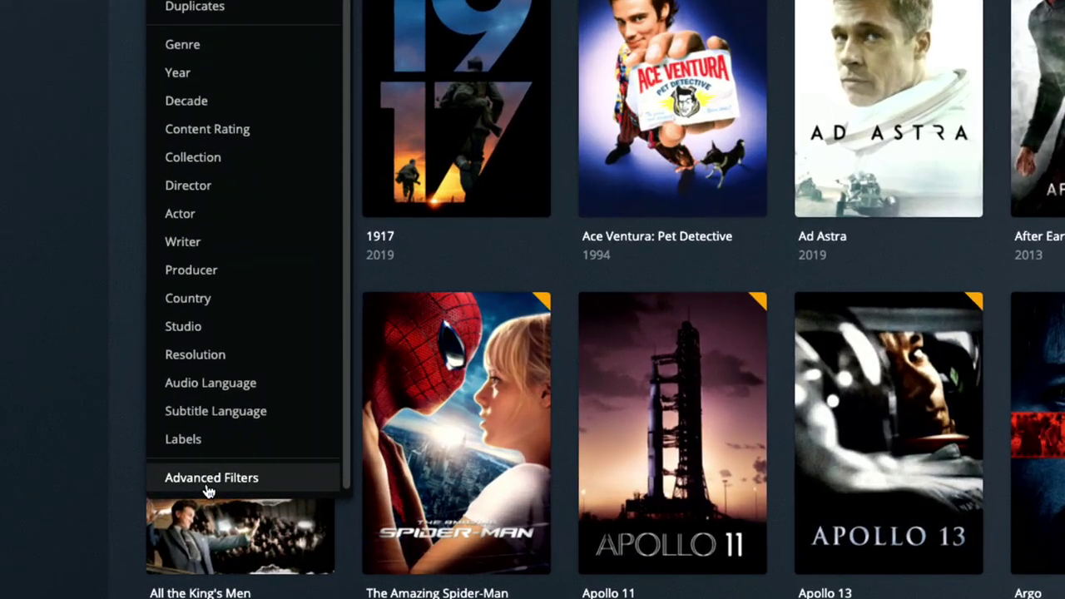
{"action": "left_click", "coordinate": [207, 485]}
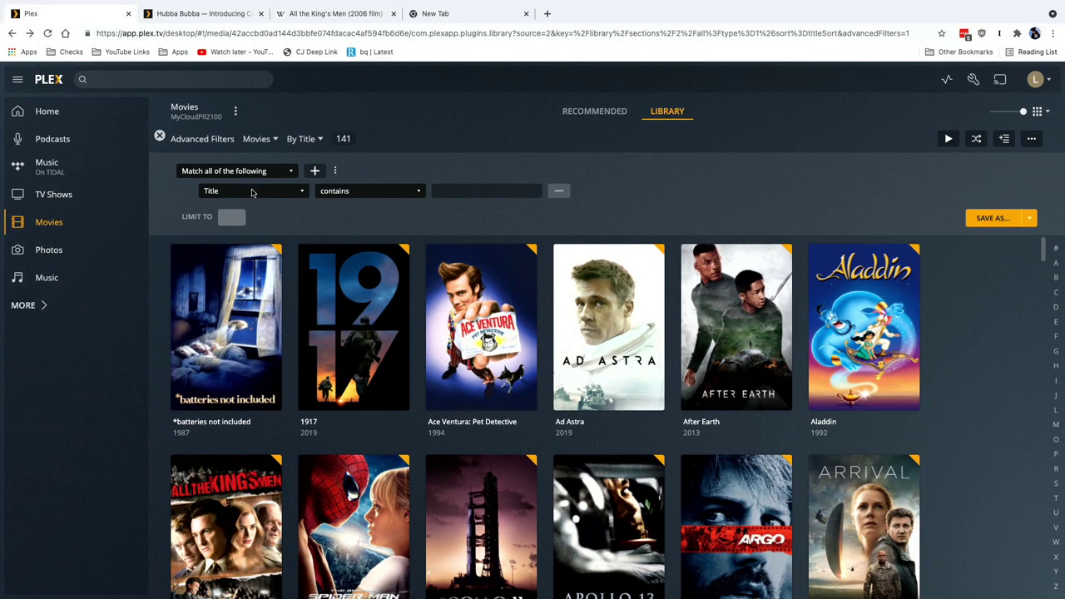
{"action": "left_click", "coordinate": [454, 189]}
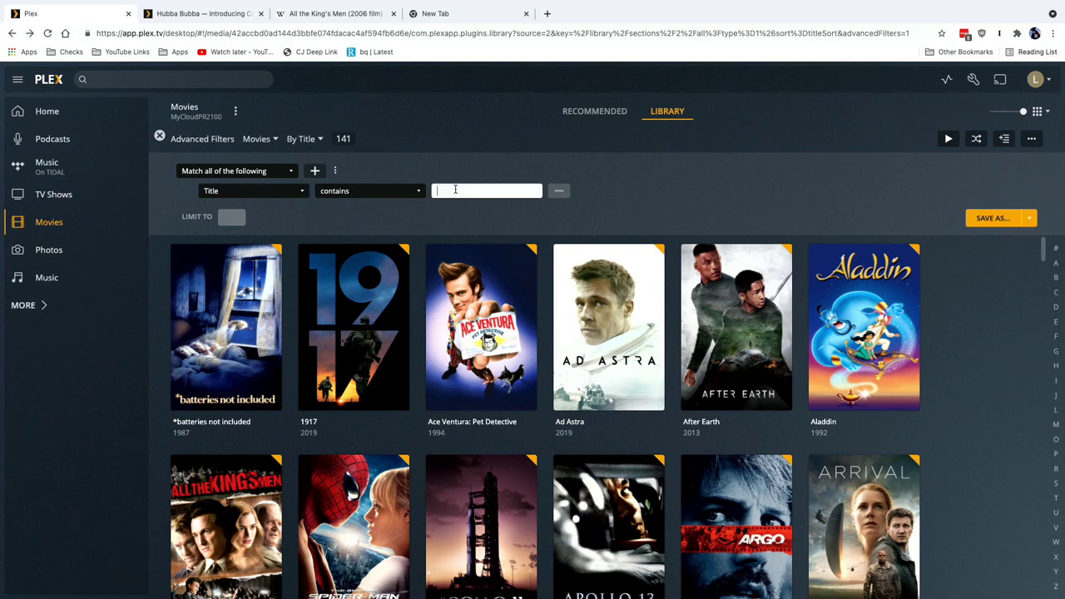
{"action": "type", "text": "Star Wars"}
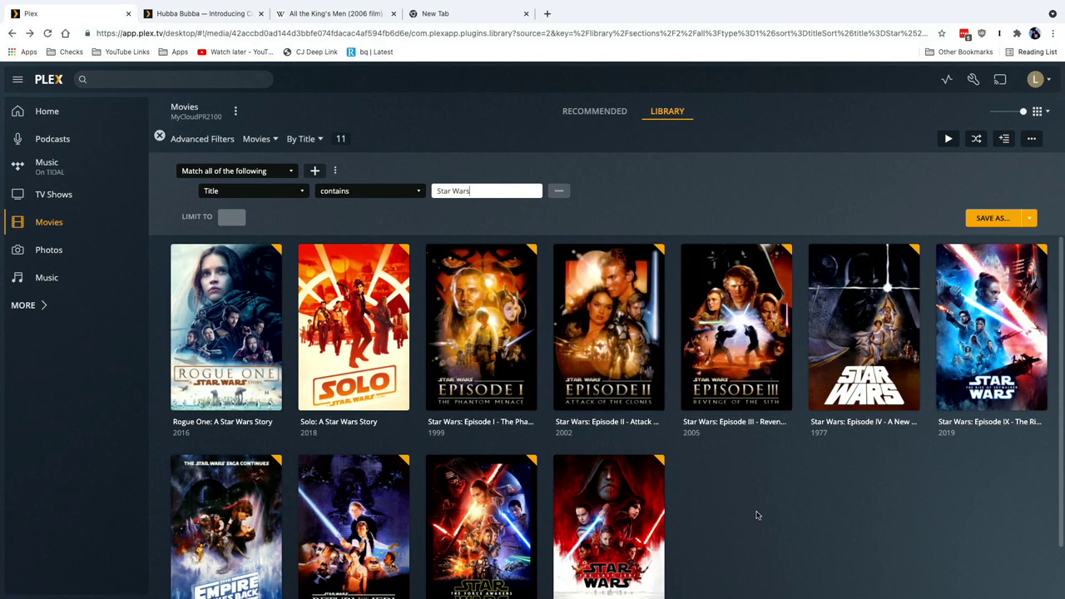
{"action": "scroll", "coordinate": [755, 510], "scroll_direction": "down", "scroll_amount": 1}
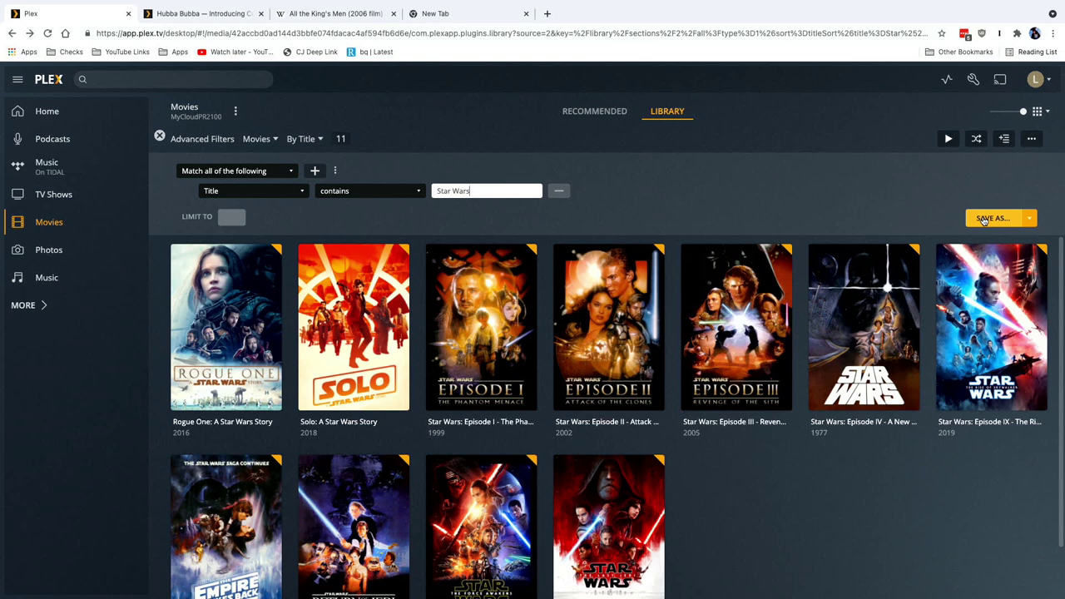
Add the filtered movies to a new collection named "Star Wars".
{"action": "left_click", "coordinate": [1029, 219]}
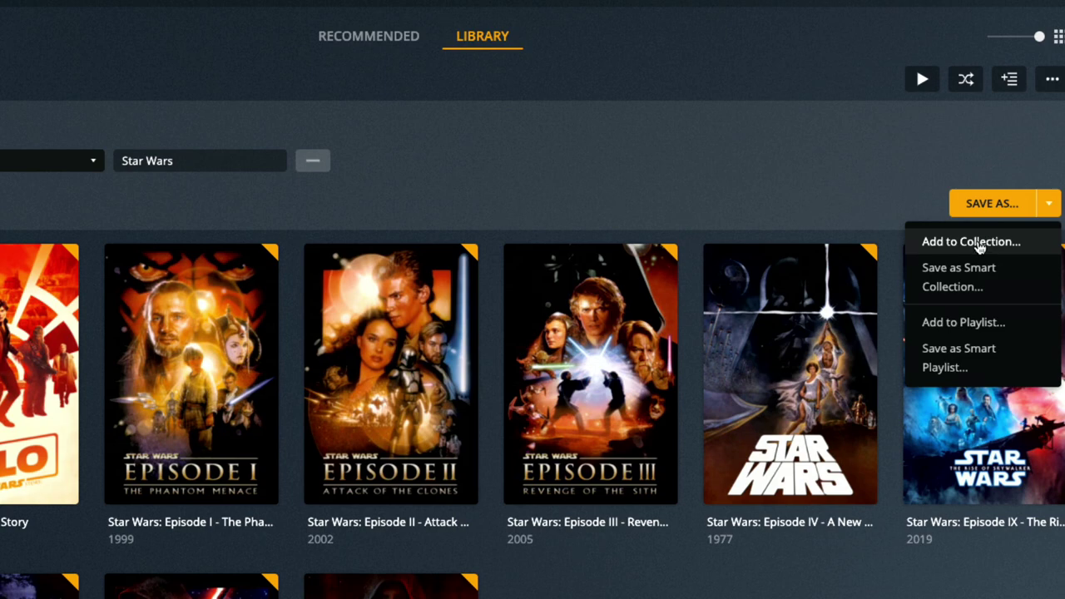
{"action": "left_click", "coordinate": [979, 242]}
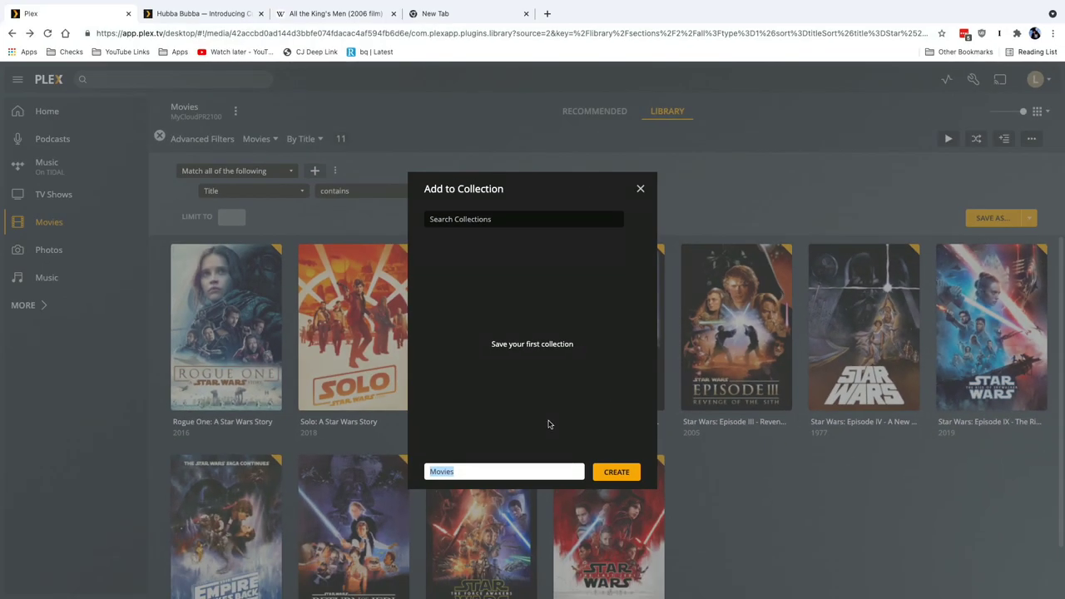
{"action": "type", "text": "Sa"}
{"action": "left_click", "coordinate": [621, 474]}
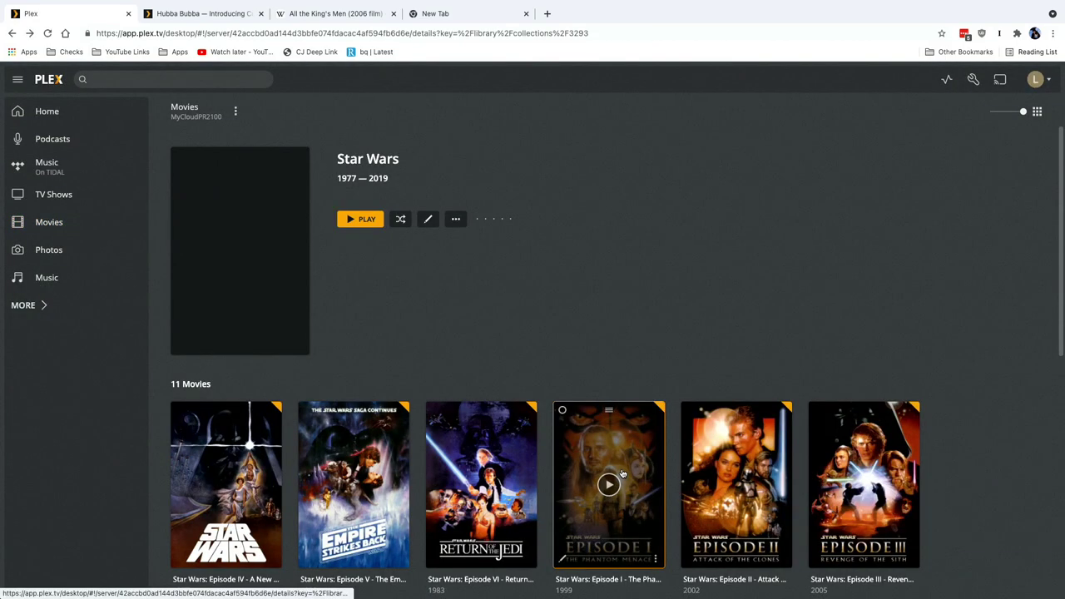
Move Episodes I, II and III, in that order, to the start of the Star Wars collection, ahead of Episode IV.
{"action": "scroll", "coordinate": [548, 311], "scroll_direction": "down", "scroll_amount": 3}
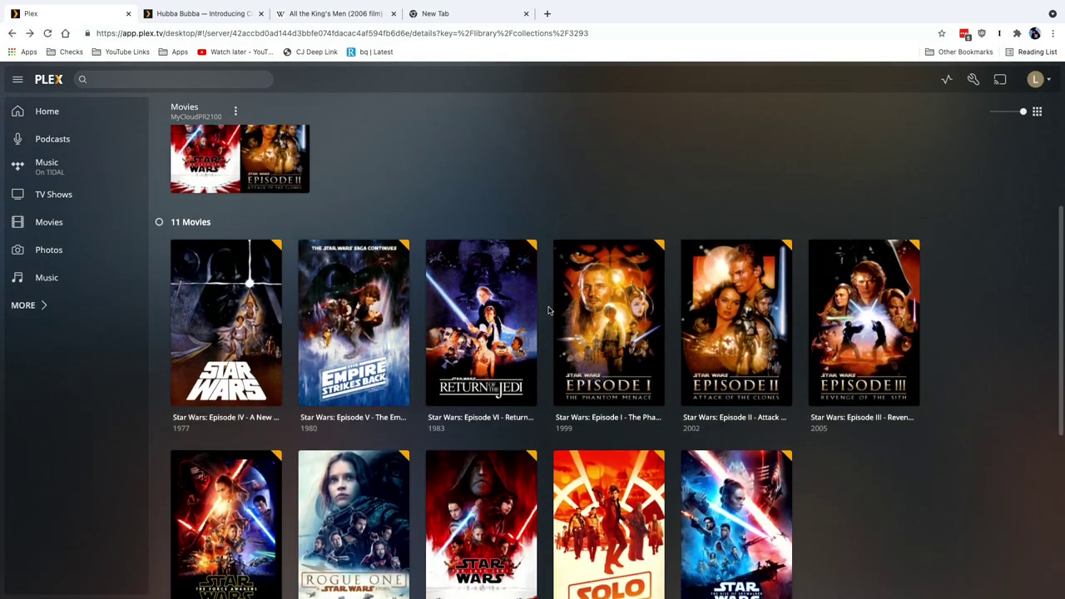
{"action": "scroll", "coordinate": [548, 311], "scroll_direction": "down", "scroll_amount": 2}
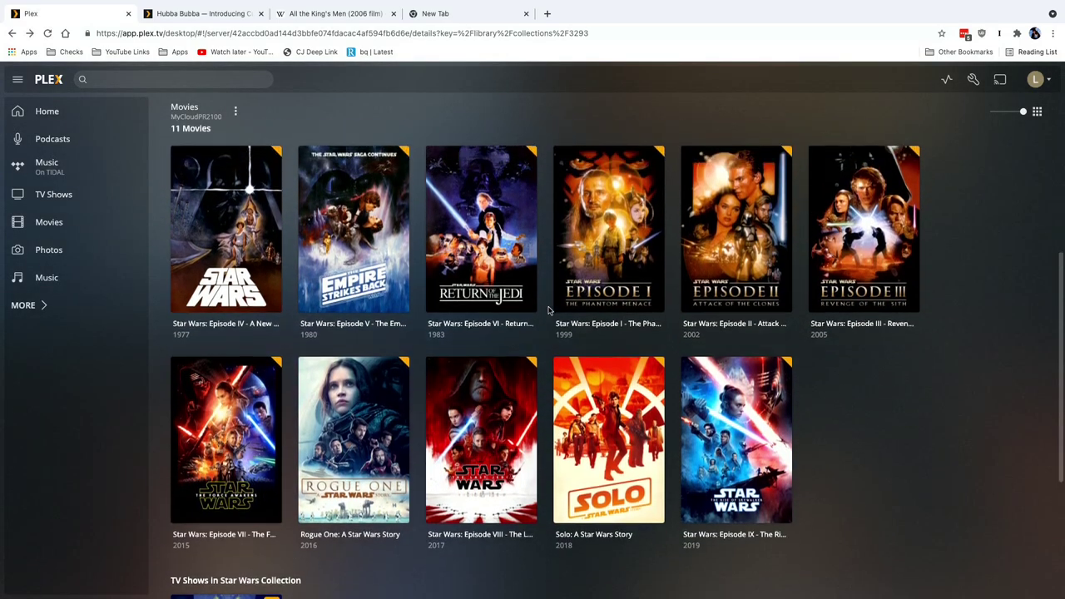
{"action": "scroll", "coordinate": [548, 311], "scroll_direction": "up", "scroll_amount": 1}
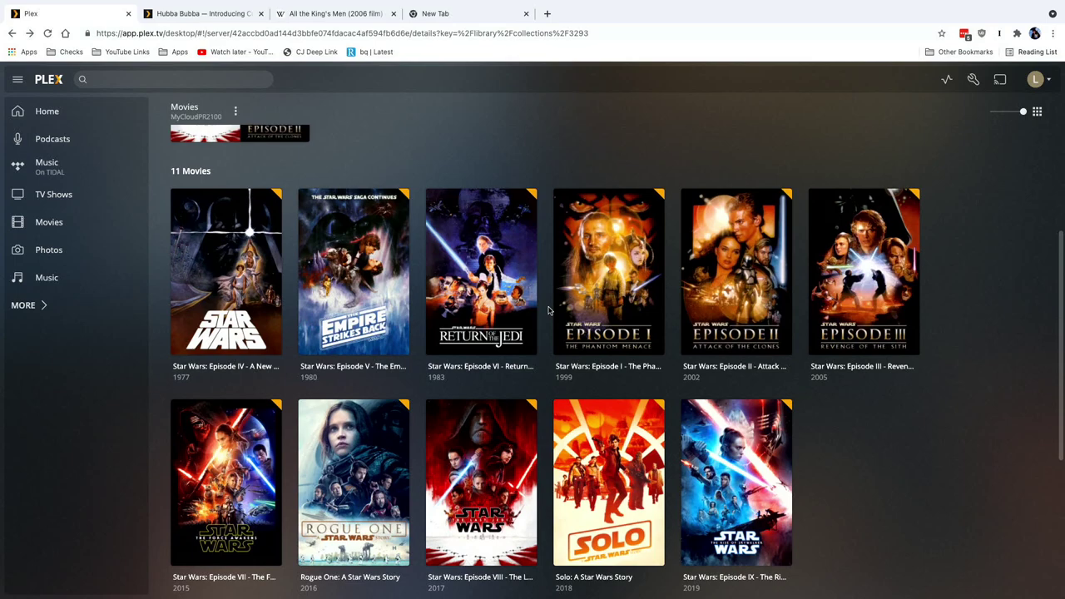
{"action": "scroll", "coordinate": [486, 256], "scroll_direction": "up", "scroll_amount": 1}
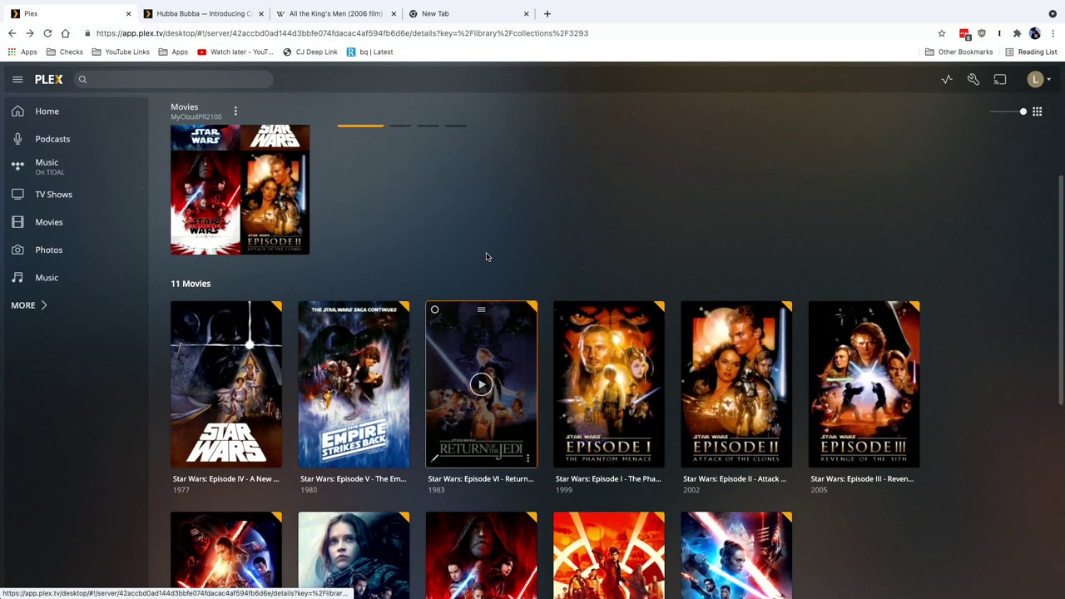
{"action": "scroll", "coordinate": [486, 256], "scroll_direction": "up", "scroll_amount": 2}
{"action": "scroll", "coordinate": [487, 256], "scroll_direction": "down", "scroll_amount": 4}
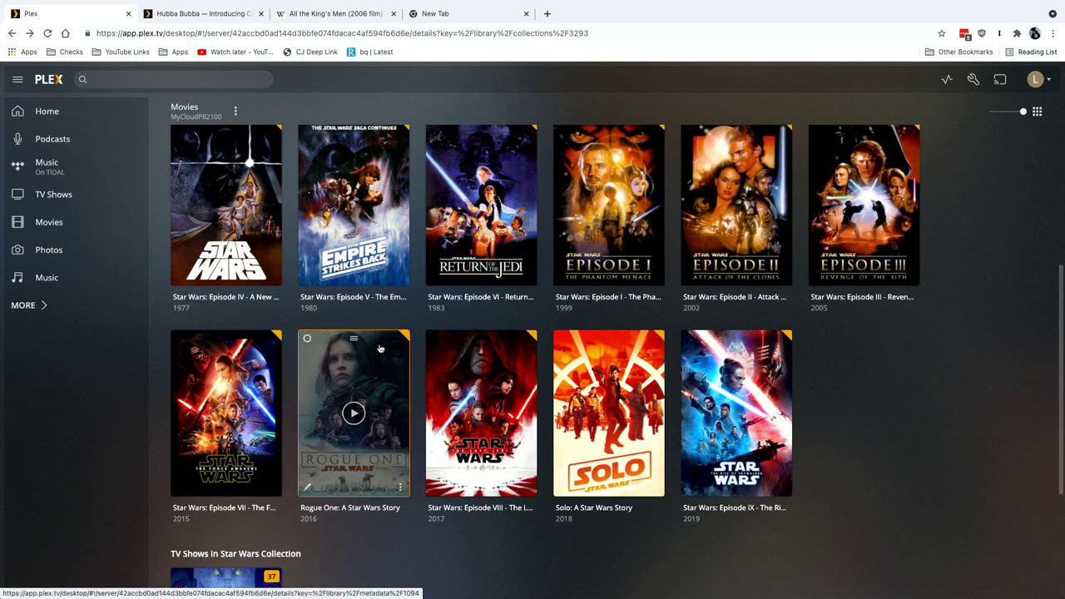
{"action": "scroll", "coordinate": [379, 348], "scroll_direction": "up", "scroll_amount": 1}
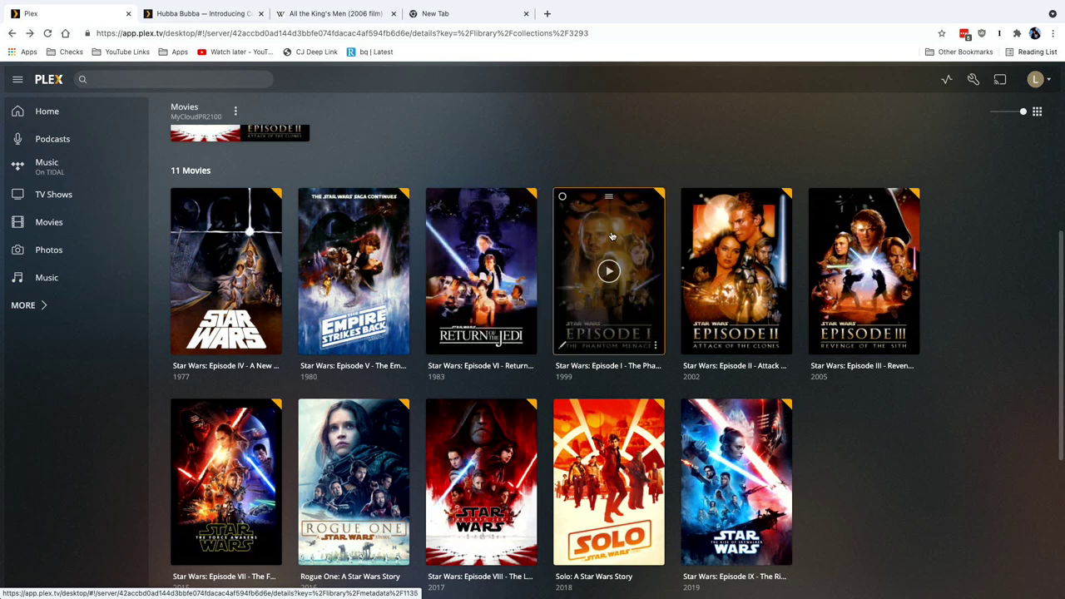
{"action": "left_click_drag", "start_coordinate": [610, 197], "coordinate": [239, 193]}
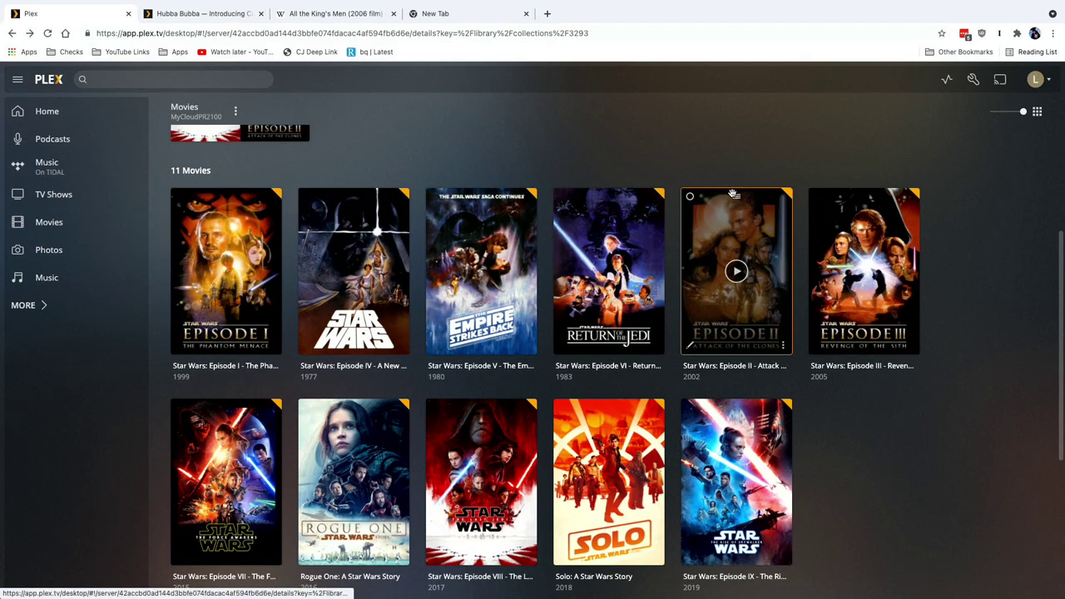
{"action": "left_click_drag", "start_coordinate": [732, 194], "coordinate": [350, 193]}
{"action": "left_click_drag", "start_coordinate": [868, 193], "coordinate": [488, 182]}
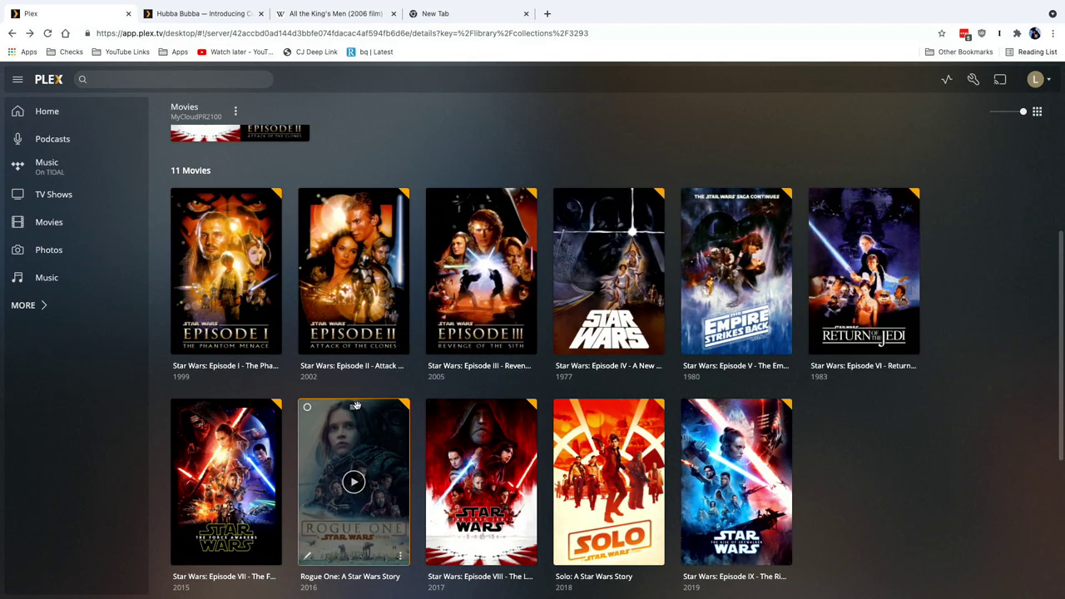
Place Solo and then Rogue One between Episode III and Episode IV in the Star Wars collection.
{"action": "left_click_drag", "start_coordinate": [353, 406], "coordinate": [604, 201]}
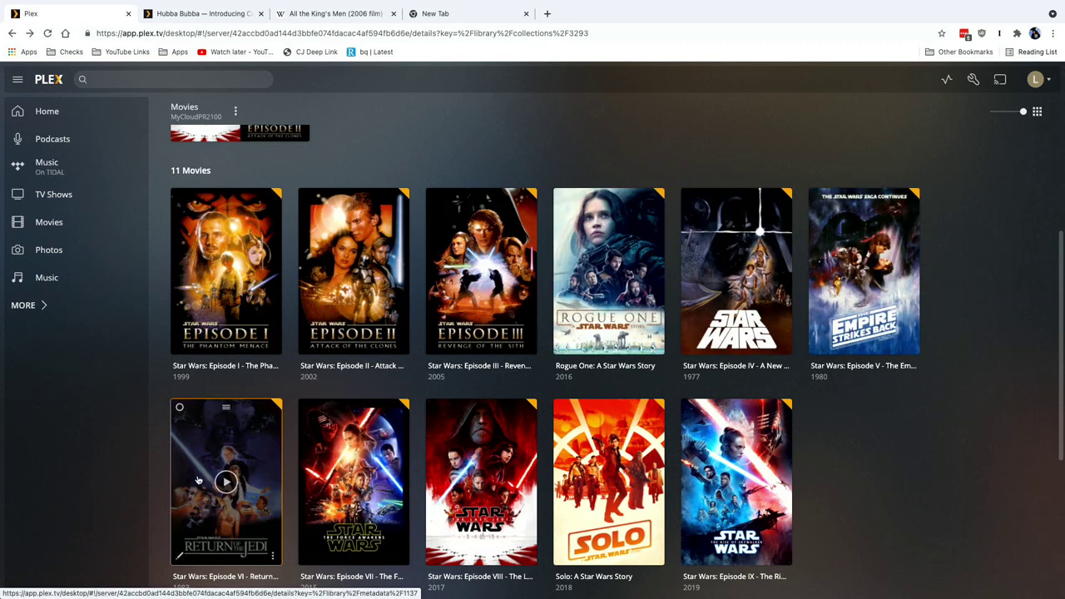
{"action": "left_click_drag", "start_coordinate": [610, 409], "coordinate": [613, 201]}
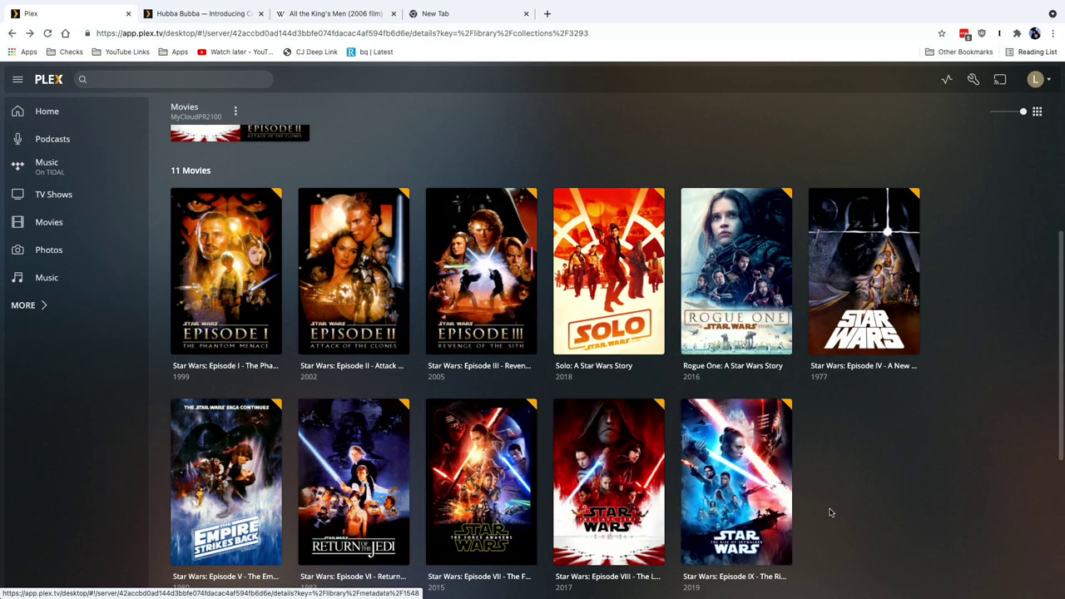
{"action": "scroll", "coordinate": [831, 511], "scroll_direction": "up", "scroll_amount": 2}
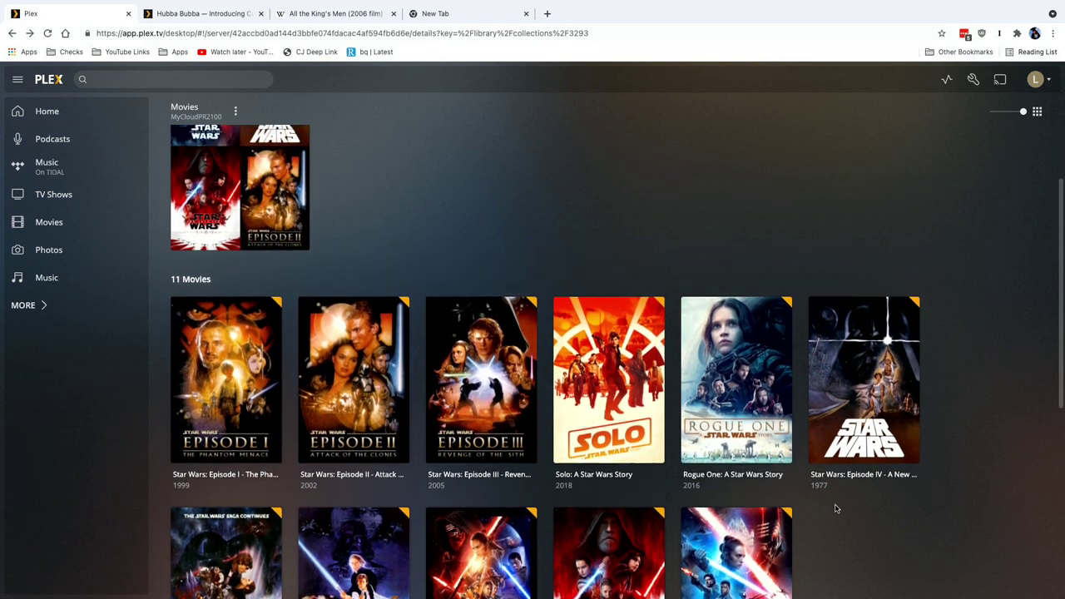
{"action": "scroll", "coordinate": [836, 509], "scroll_direction": "up", "scroll_amount": 2}
{"action": "scroll", "coordinate": [836, 509], "scroll_direction": "down", "scroll_amount": 4}
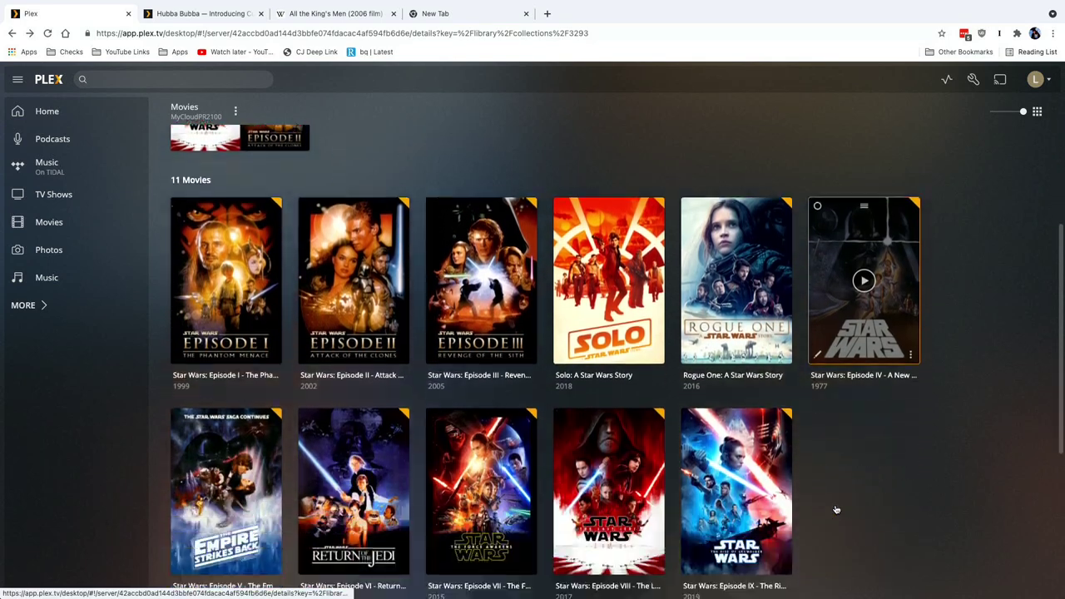
{"action": "scroll", "coordinate": [836, 509], "scroll_direction": "down", "scroll_amount": 2}
Open the Star Wars collection from the Movies library and examine its movie order and related TV shows.
{"action": "scroll", "coordinate": [834, 507], "scroll_direction": "up", "scroll_amount": 5}
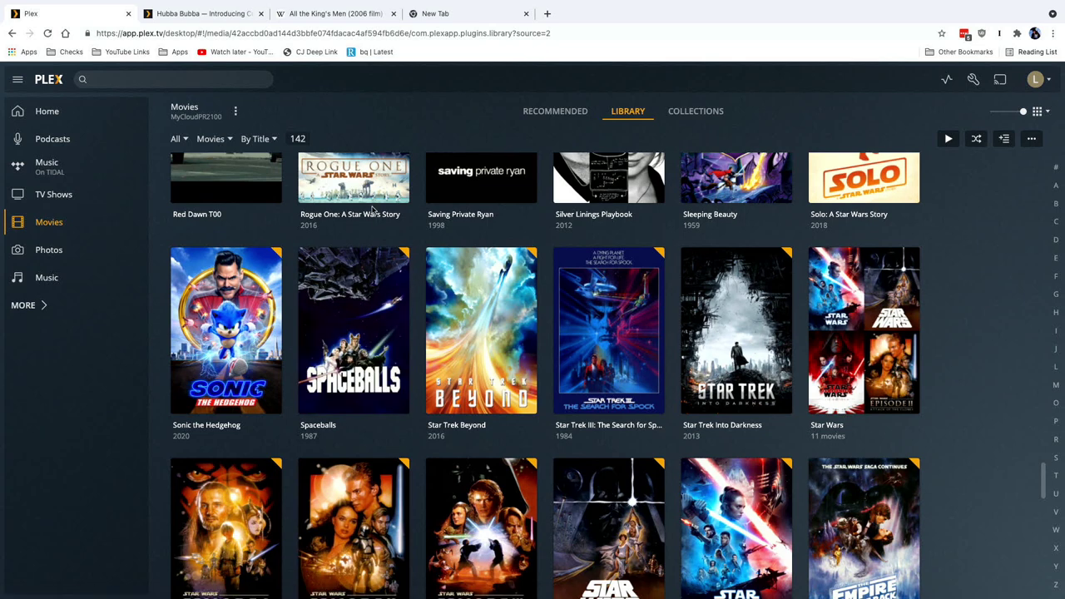
{"action": "left_click", "coordinate": [872, 286]}
{"action": "scroll", "coordinate": [737, 297], "scroll_direction": "down", "scroll_amount": 3}
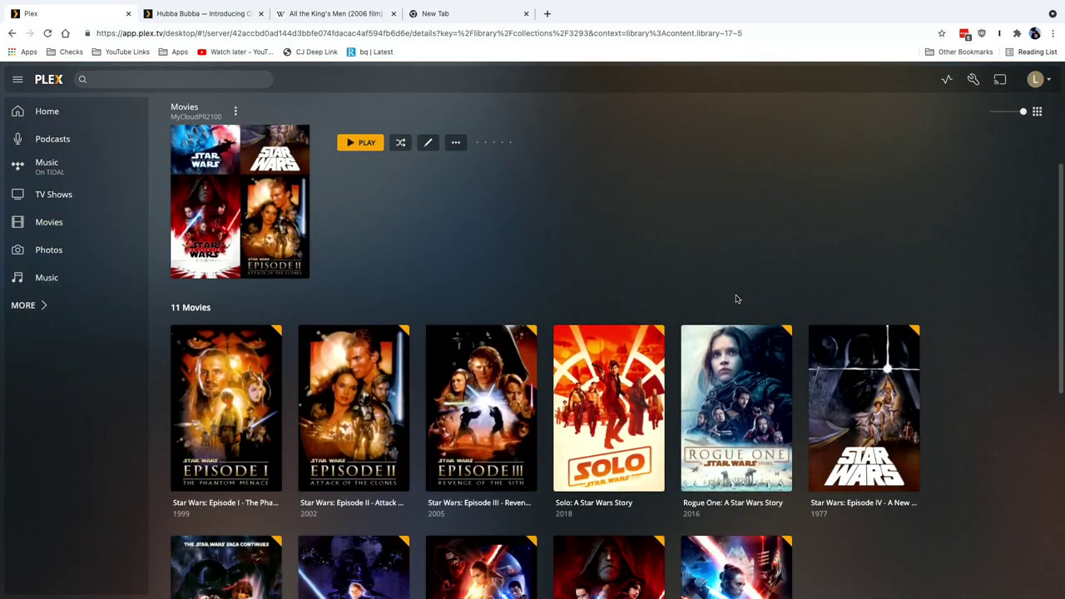
{"action": "scroll", "coordinate": [736, 299], "scroll_direction": "down", "scroll_amount": 3}
{"action": "scroll", "coordinate": [736, 300], "scroll_direction": "up", "scroll_amount": 1}
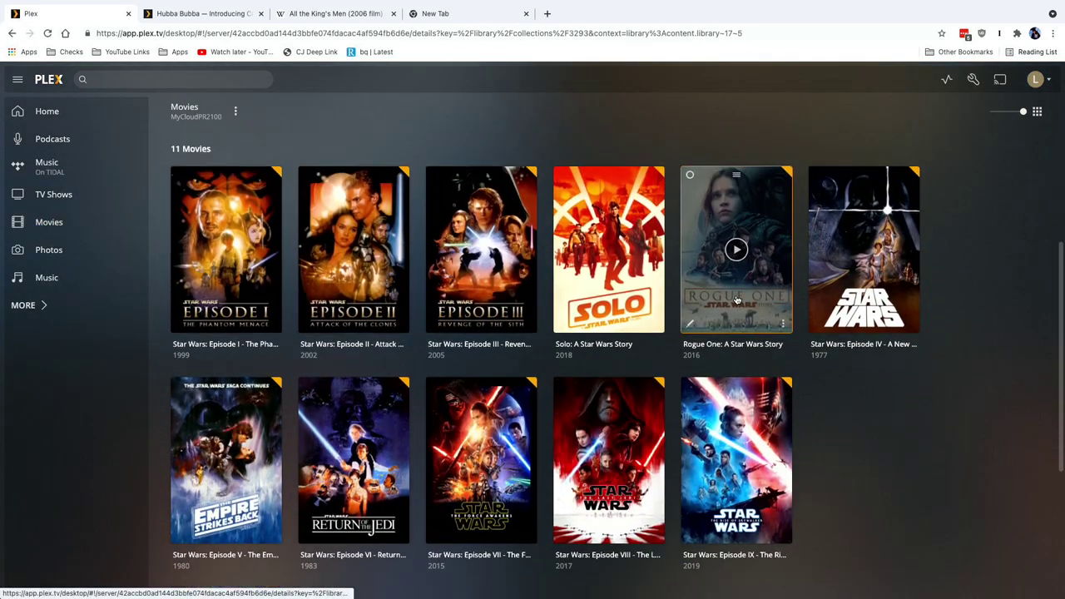
{"action": "scroll", "coordinate": [737, 300], "scroll_direction": "down", "scroll_amount": 1}
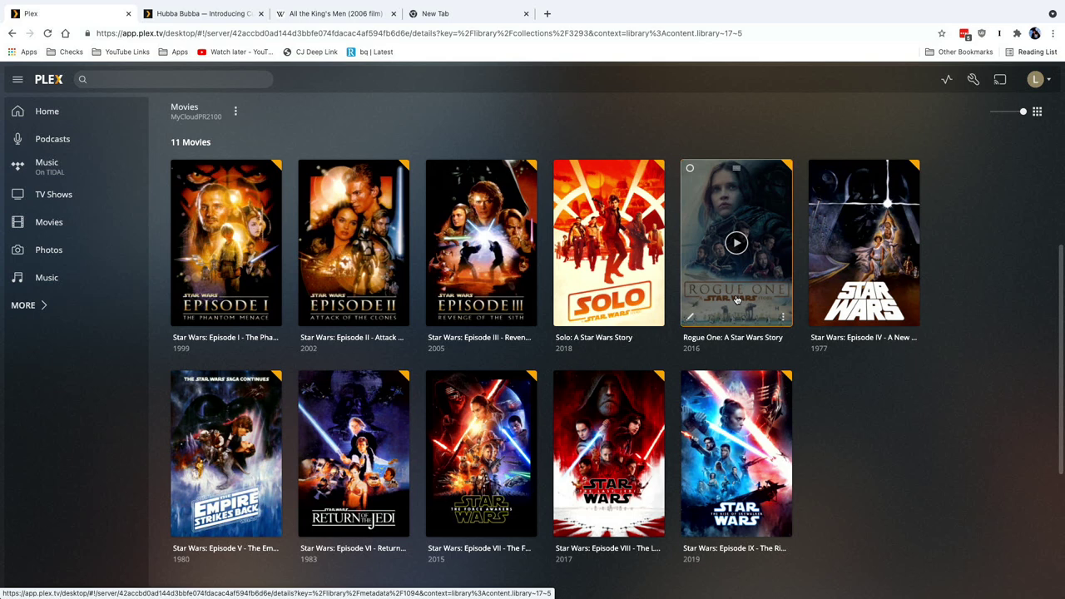
{"action": "scroll", "coordinate": [737, 300], "scroll_direction": "down", "scroll_amount": 2}
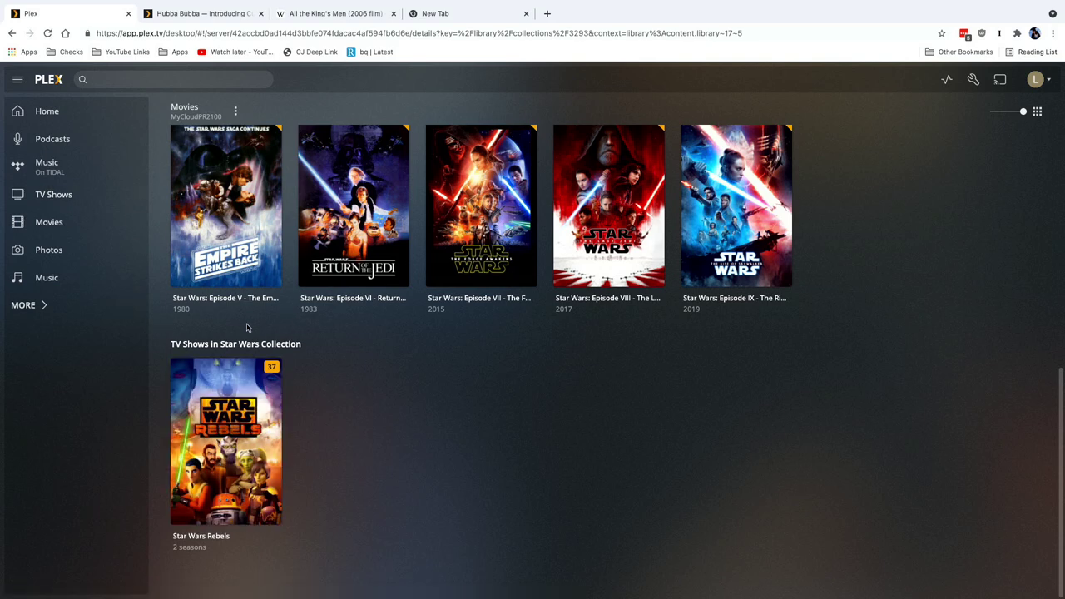
{"action": "scroll", "coordinate": [309, 434], "scroll_direction": "up", "scroll_amount": 3}
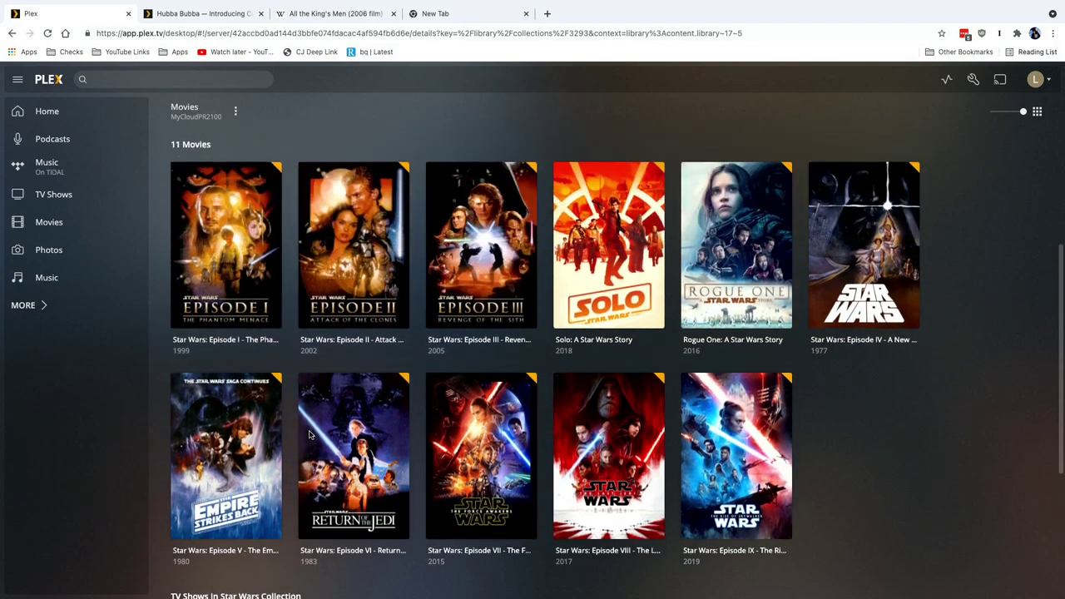
{"action": "scroll", "coordinate": [309, 435], "scroll_direction": "down", "scroll_amount": 3}
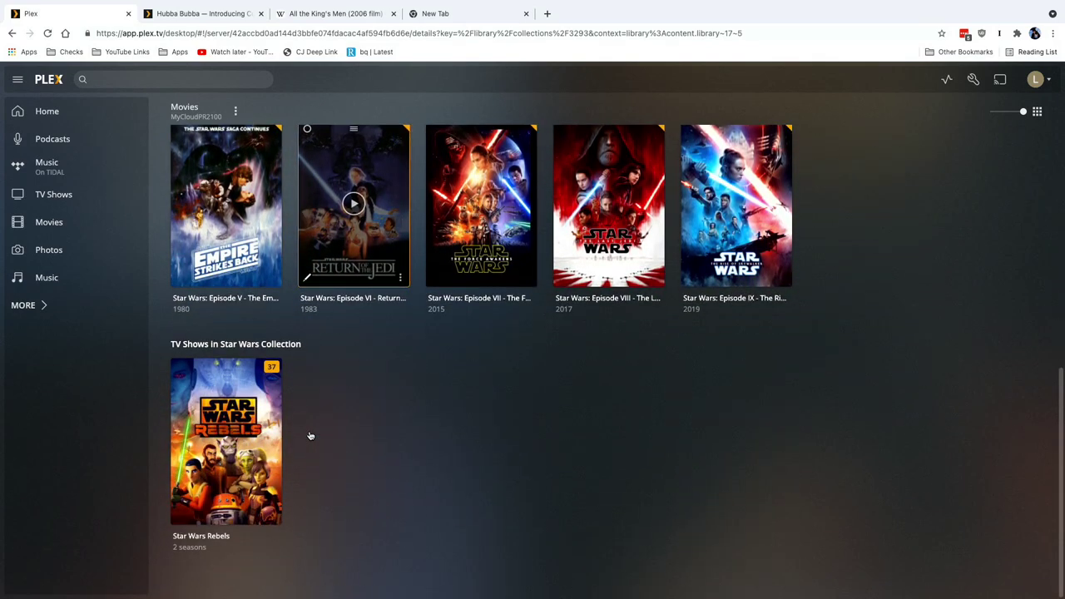
Compare the Star Wars collection's movie order with how the same collection appears to the non-premium account in the incognito window.
{"action": "scroll", "coordinate": [309, 436], "scroll_direction": "up", "scroll_amount": 4}
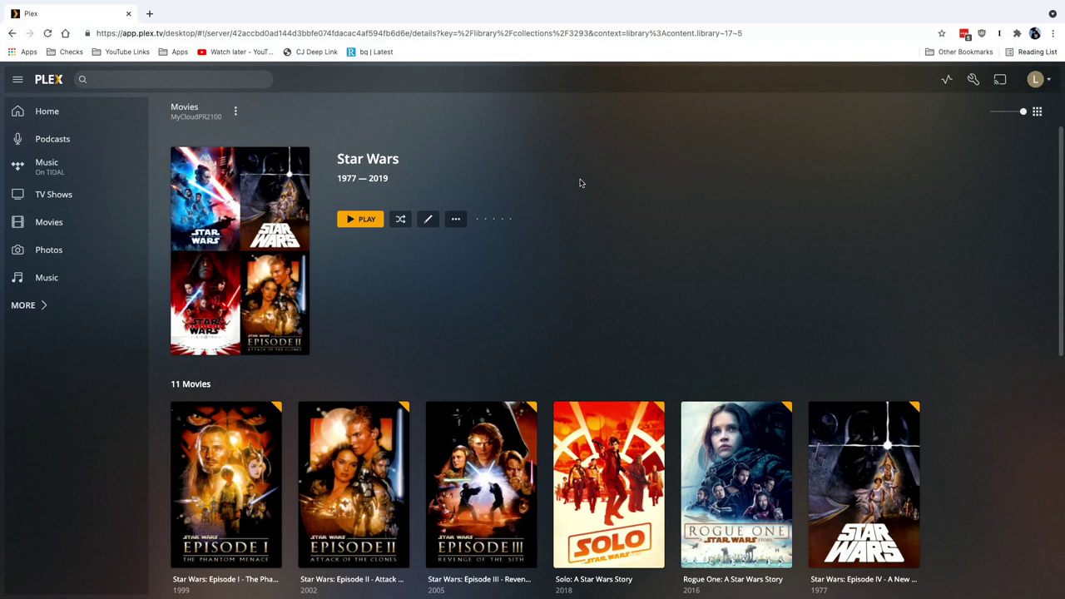
{"action": "scroll", "coordinate": [581, 183], "scroll_direction": "down", "scroll_amount": 3}
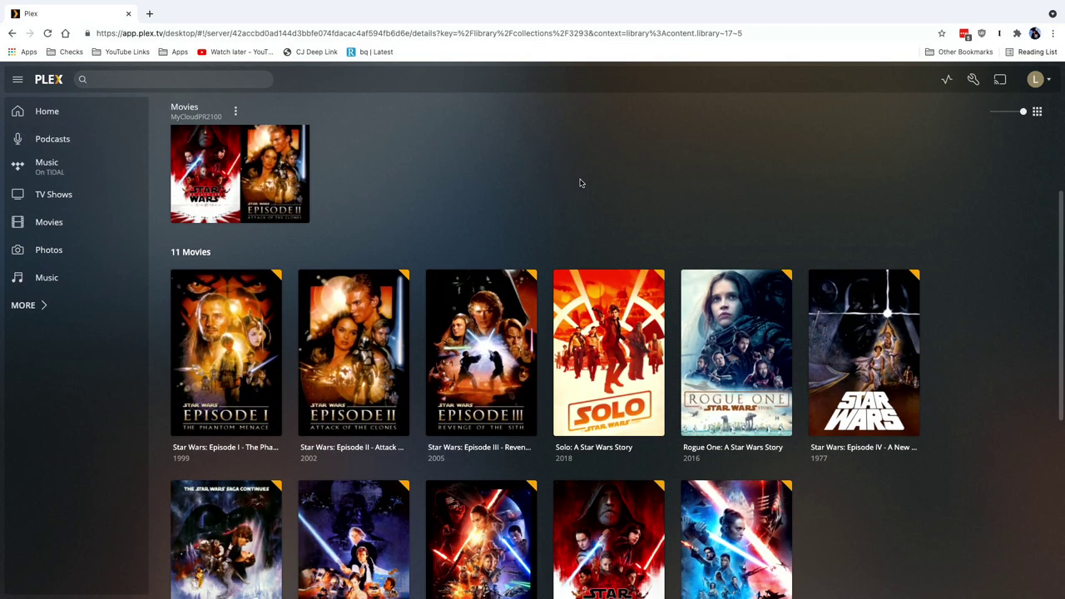
{"action": "scroll", "coordinate": [581, 182], "scroll_direction": "up", "scroll_amount": 4}
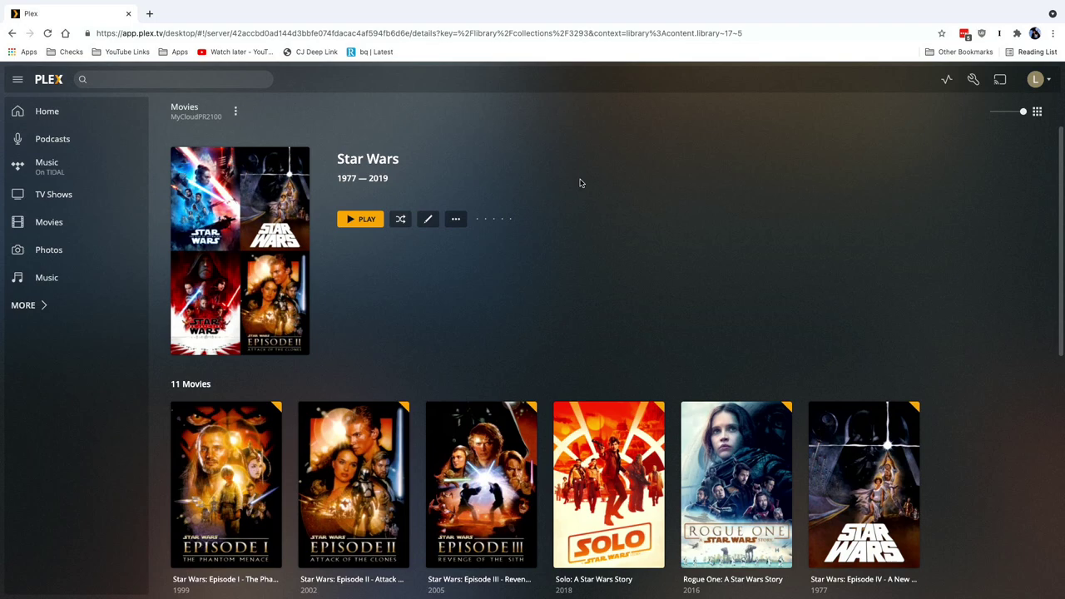
{"action": "scroll", "coordinate": [580, 183], "scroll_direction": "down", "scroll_amount": 2}
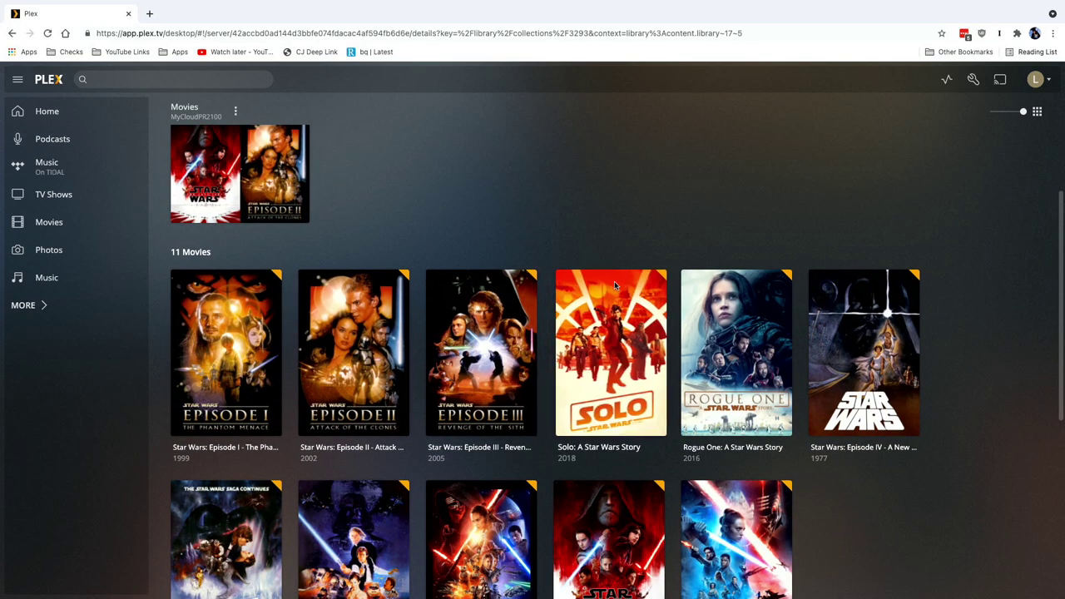
{"action": "key", "text": "ctrl+Right"}
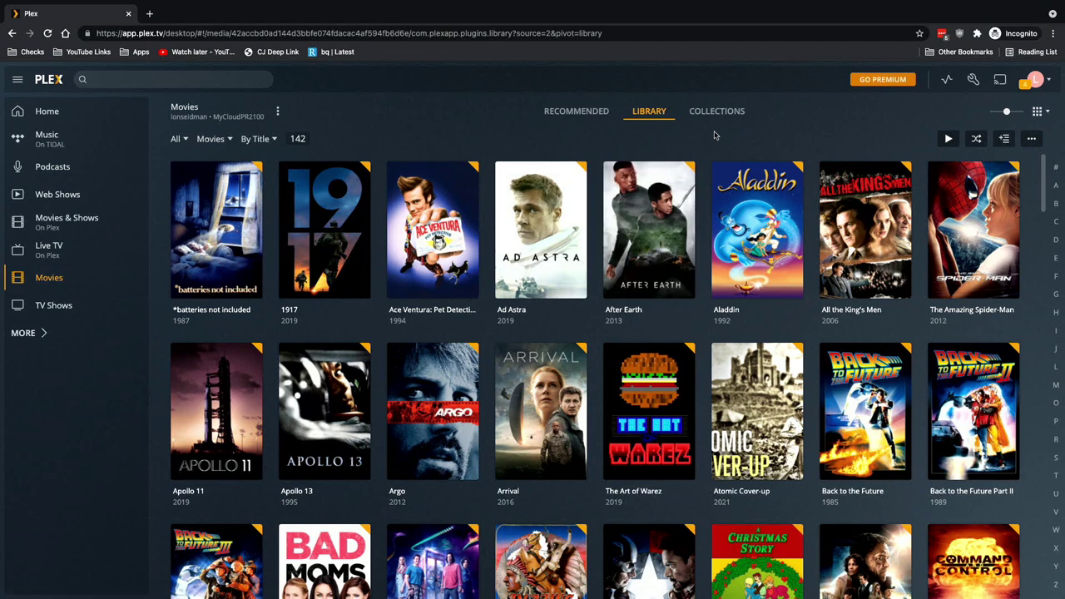
{"action": "left_click", "coordinate": [721, 114]}
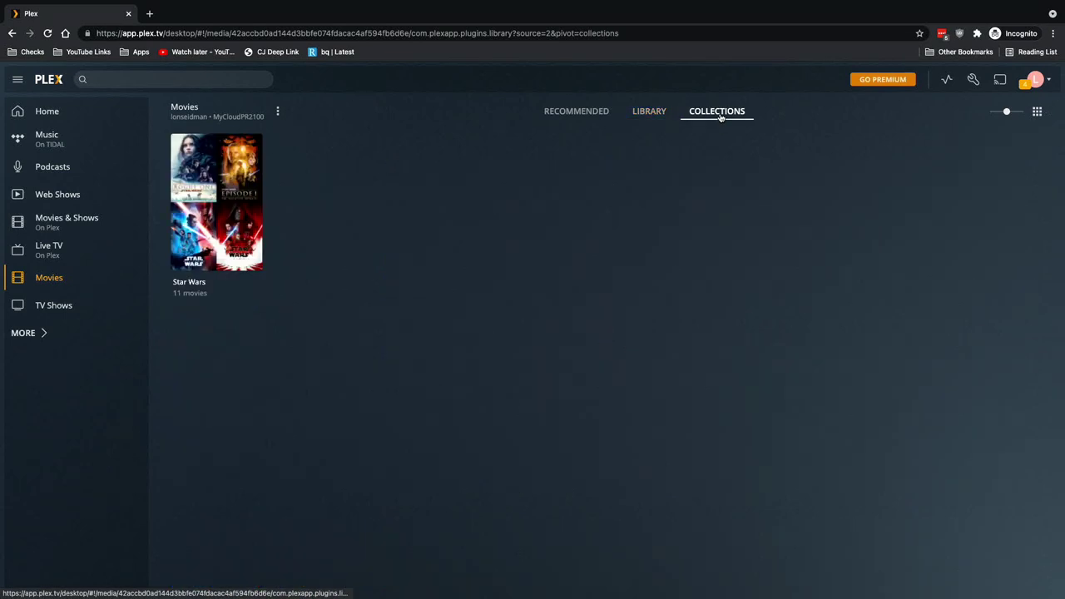
{"action": "left_click", "coordinate": [244, 163]}
{"action": "scroll", "coordinate": [430, 293], "scroll_direction": "down", "scroll_amount": 2}
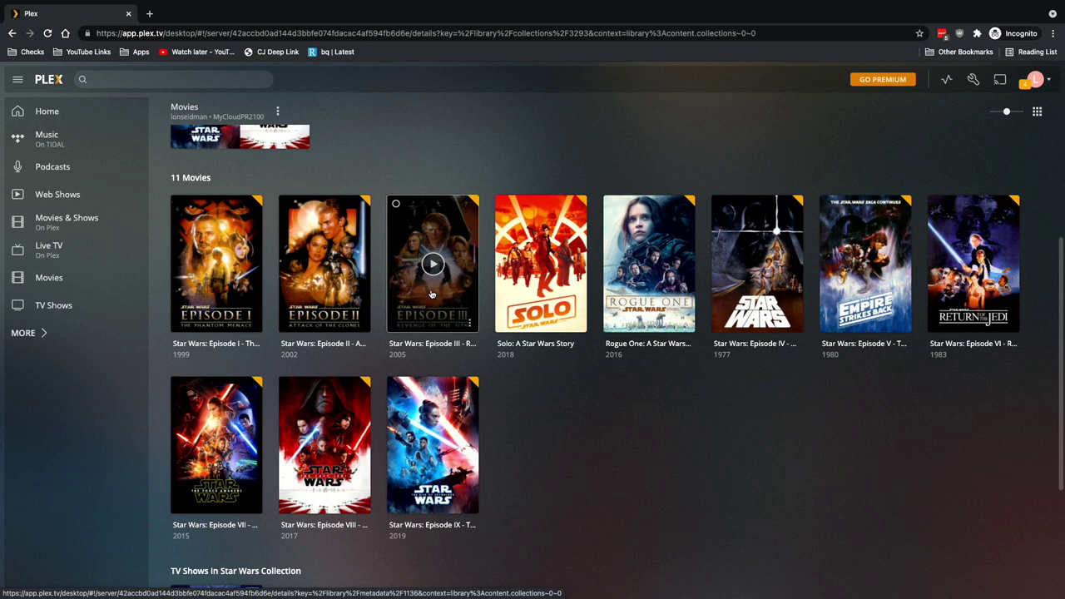
{"action": "scroll", "coordinate": [239, 250], "scroll_direction": "up", "scroll_amount": 3}
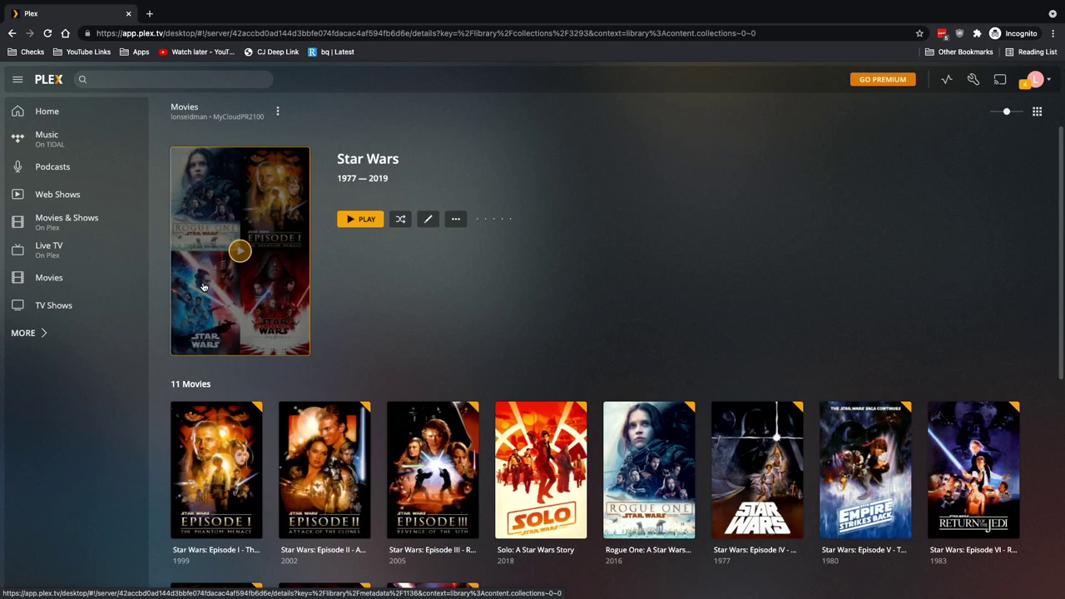
{"action": "left_click", "coordinate": [93, 281]}
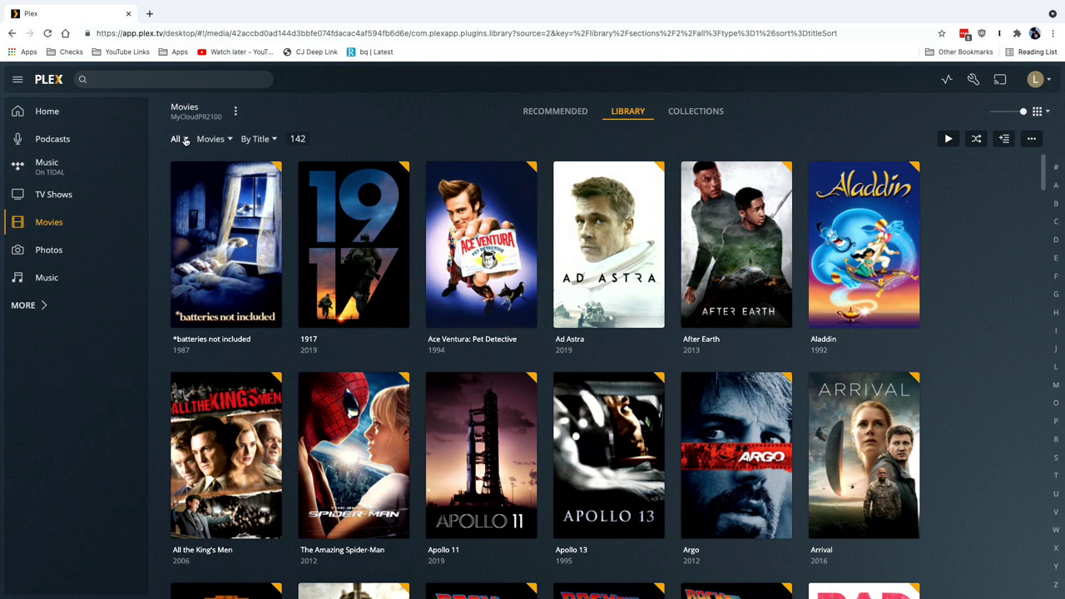
Filter the Movies library with an advanced filter rule where Resolution is 4K and look over the matching movies.
{"action": "left_click", "coordinate": [185, 140]}
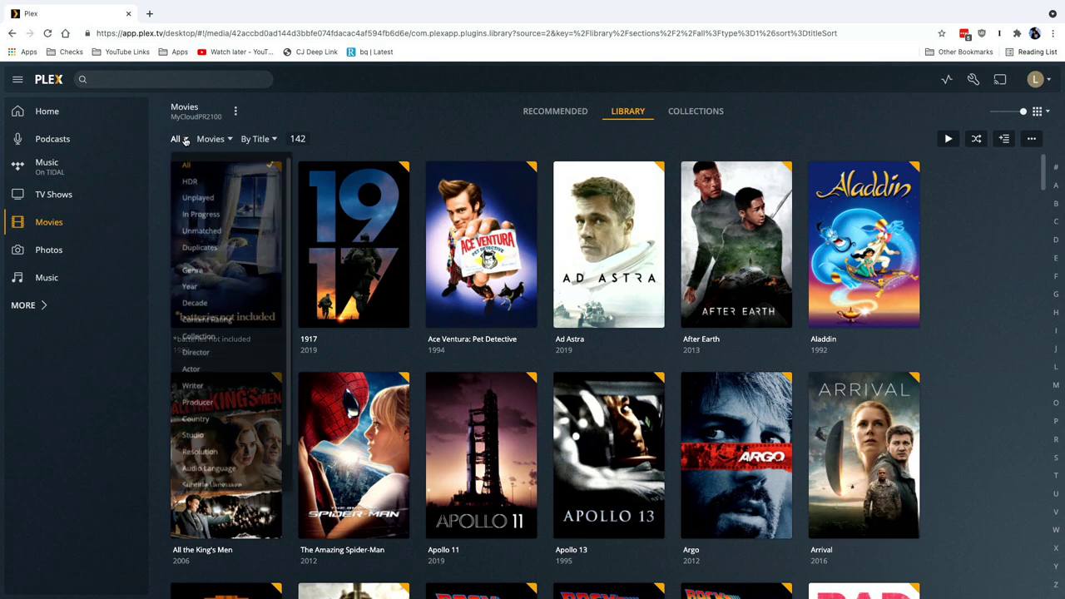
{"action": "scroll", "coordinate": [221, 350], "scroll_direction": "down", "scroll_amount": 2}
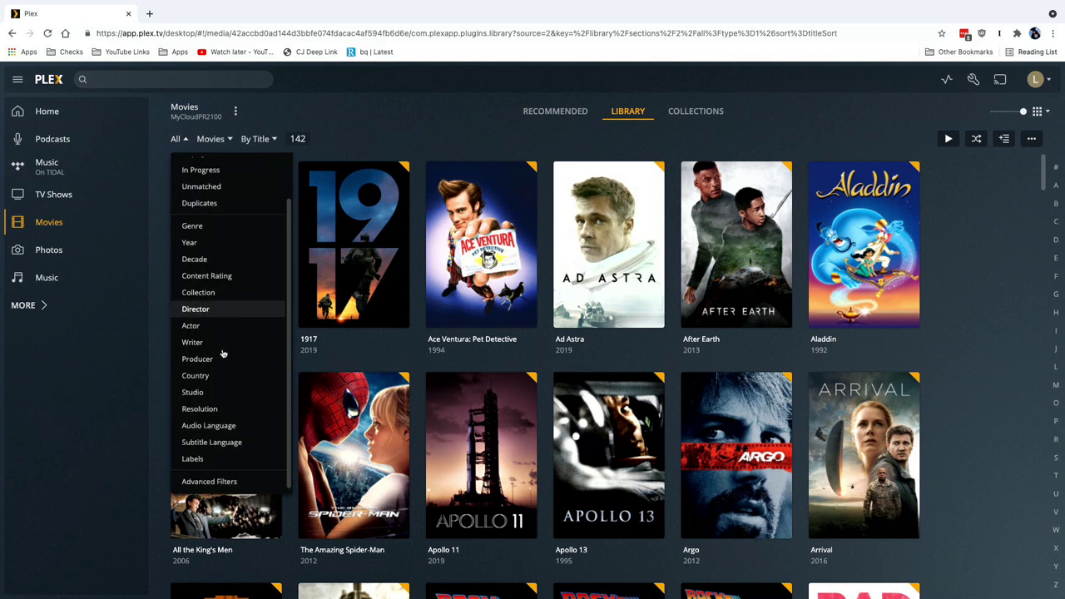
{"action": "left_click", "coordinate": [209, 481]}
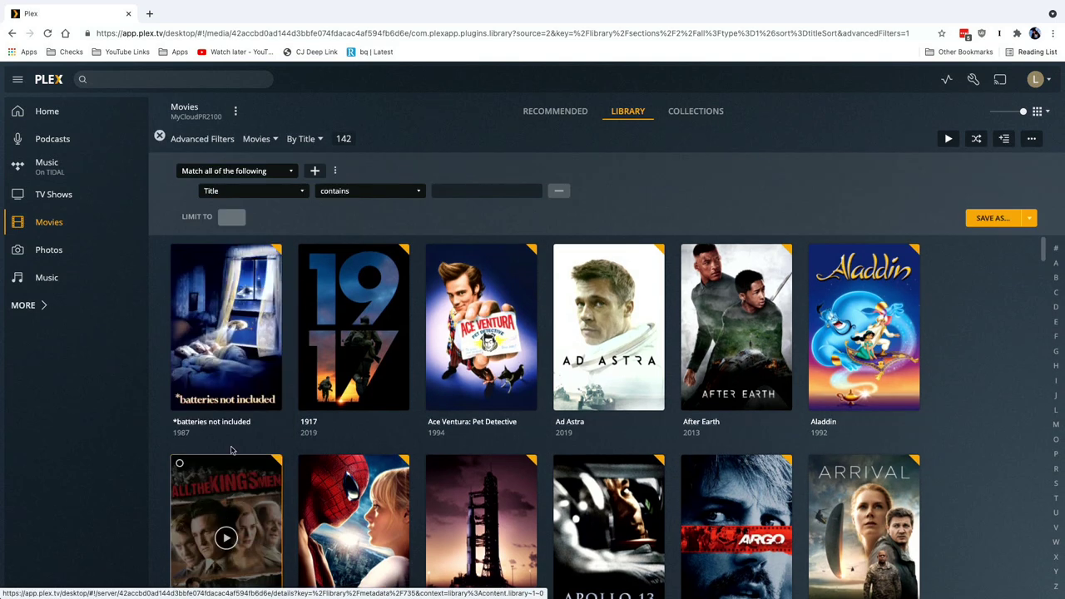
{"action": "left_click", "coordinate": [266, 196]}
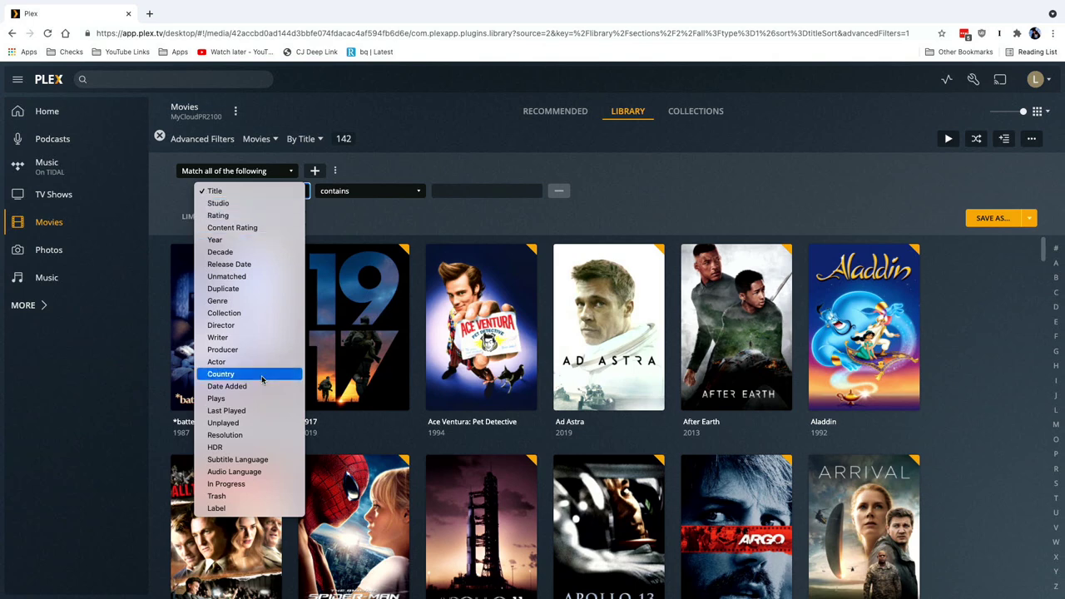
{"action": "left_click", "coordinate": [255, 436]}
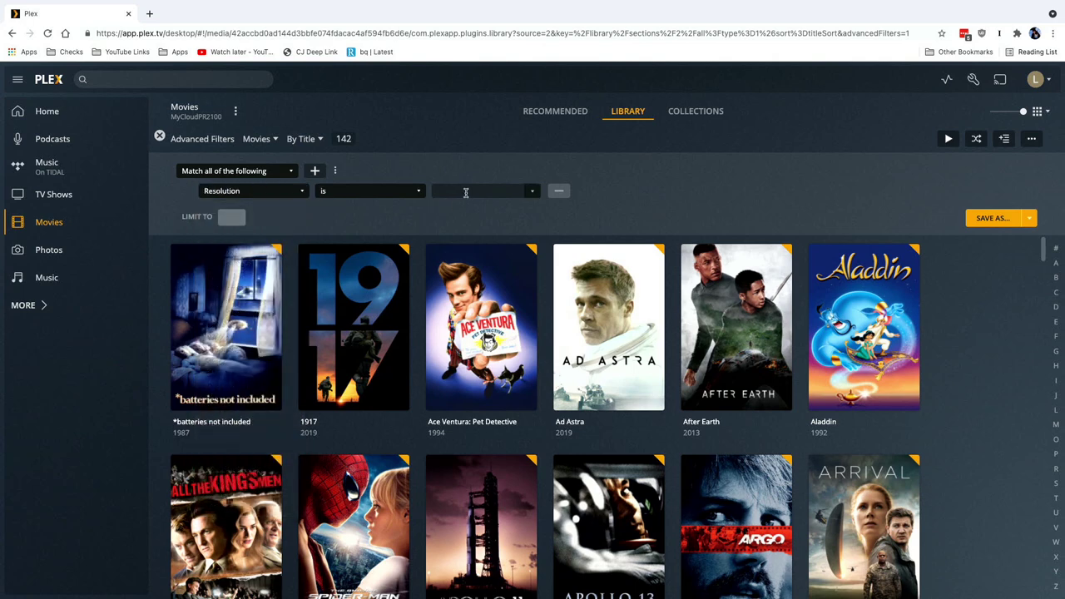
{"action": "left_click", "coordinate": [466, 192]}
{"action": "left_click", "coordinate": [488, 215]}
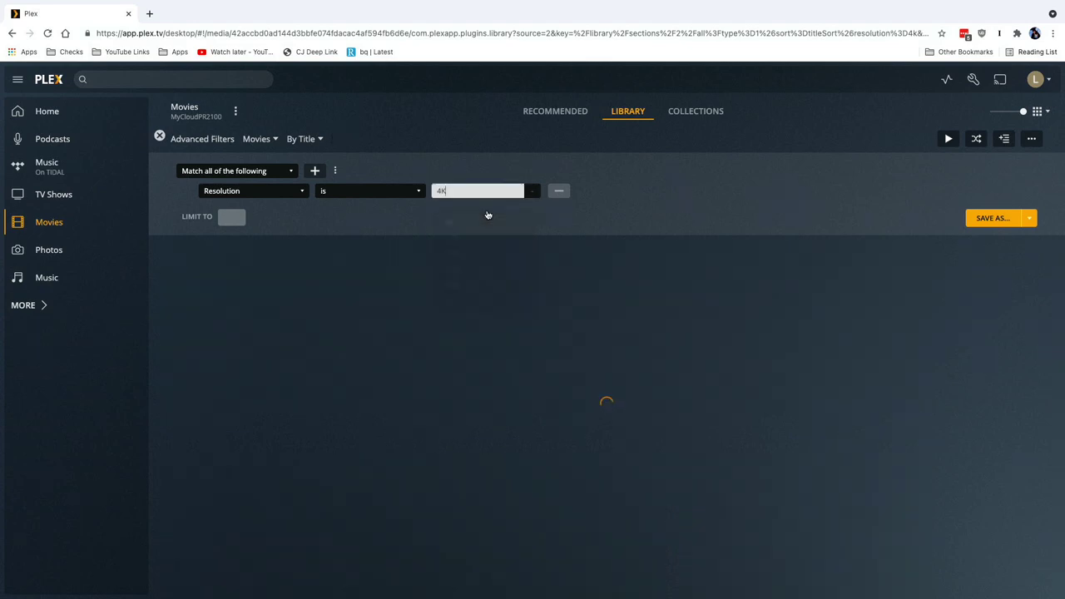
{"action": "scroll", "coordinate": [509, 323], "scroll_direction": "down", "scroll_amount": 2}
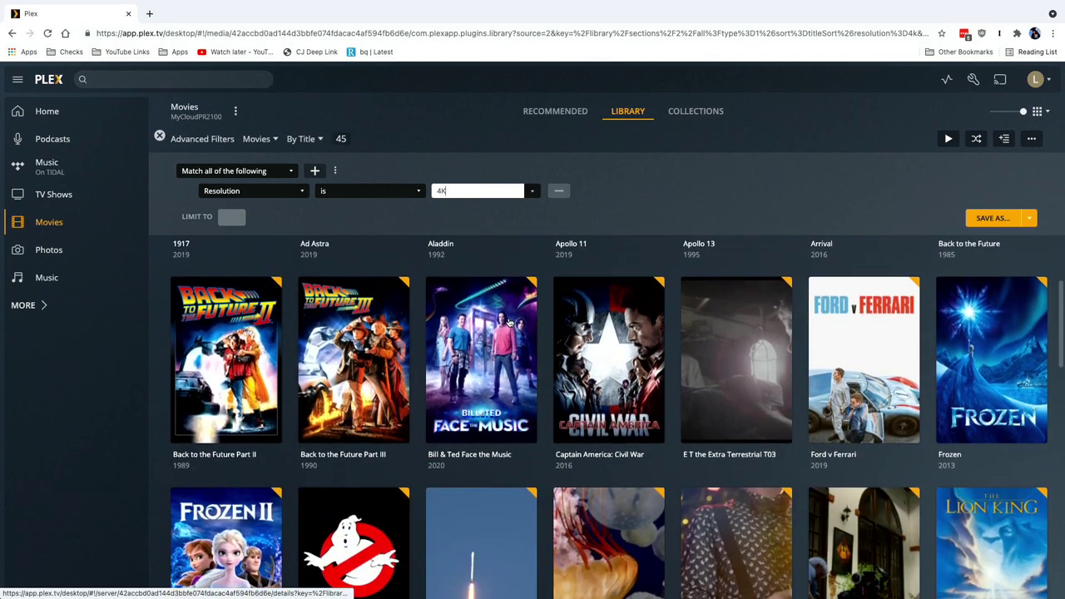
{"action": "scroll", "coordinate": [509, 323], "scroll_direction": "up", "scroll_amount": 2}
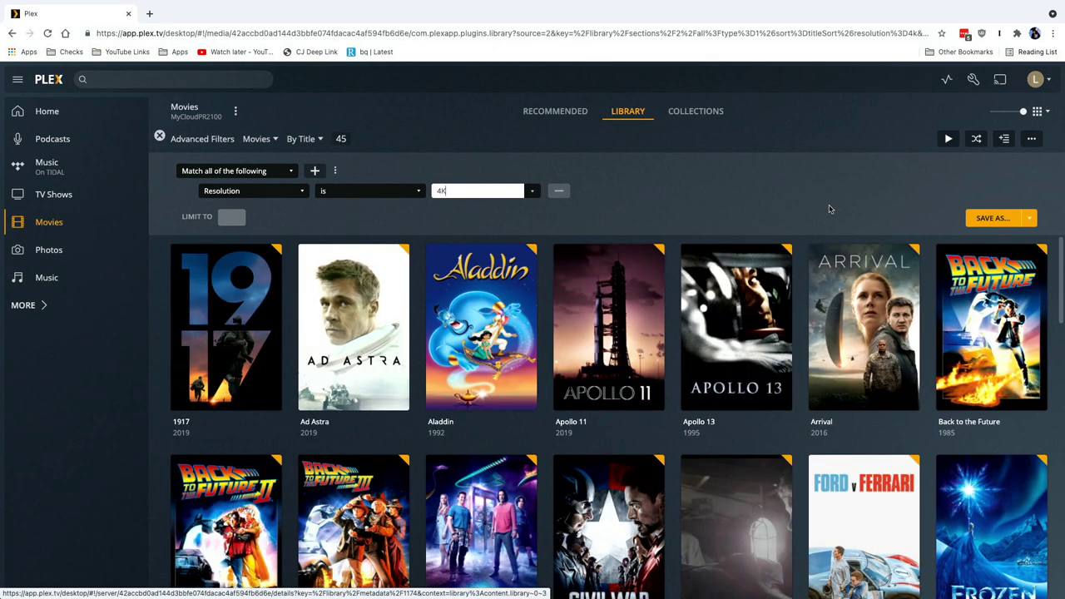
Save the filtered movies as a smart collection named "4k Movies" and look through its contents.
{"action": "left_click", "coordinate": [1031, 218]}
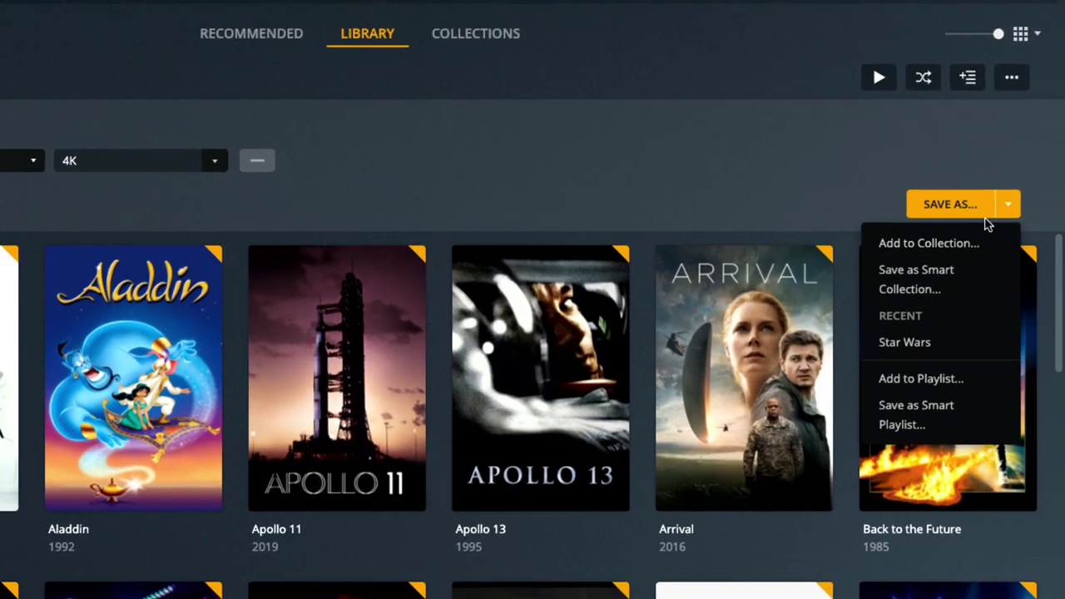
{"action": "left_click", "coordinate": [937, 290]}
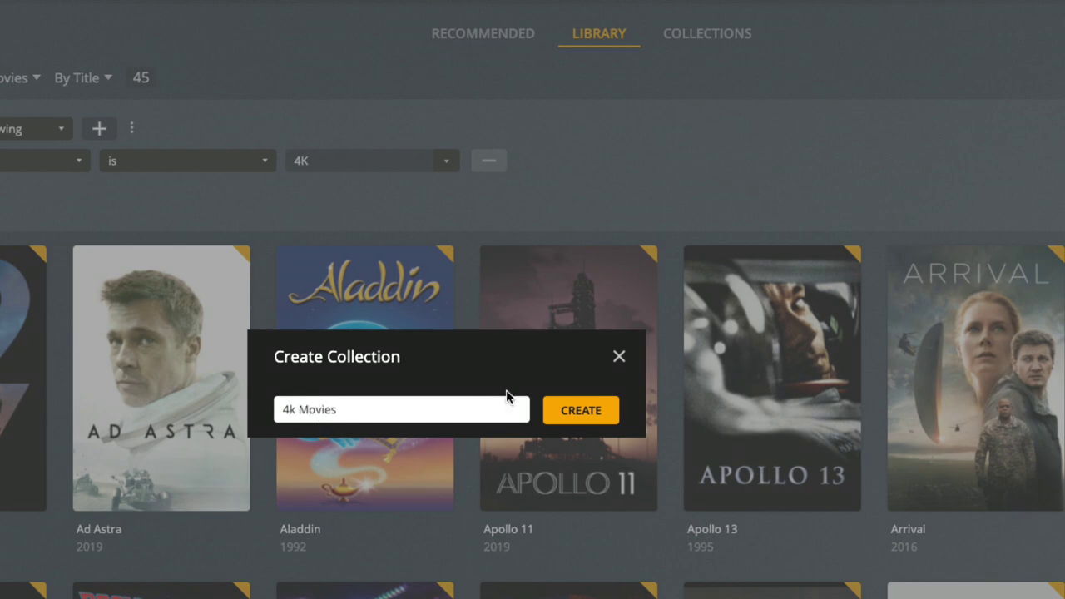
{"action": "left_click", "coordinate": [580, 411]}
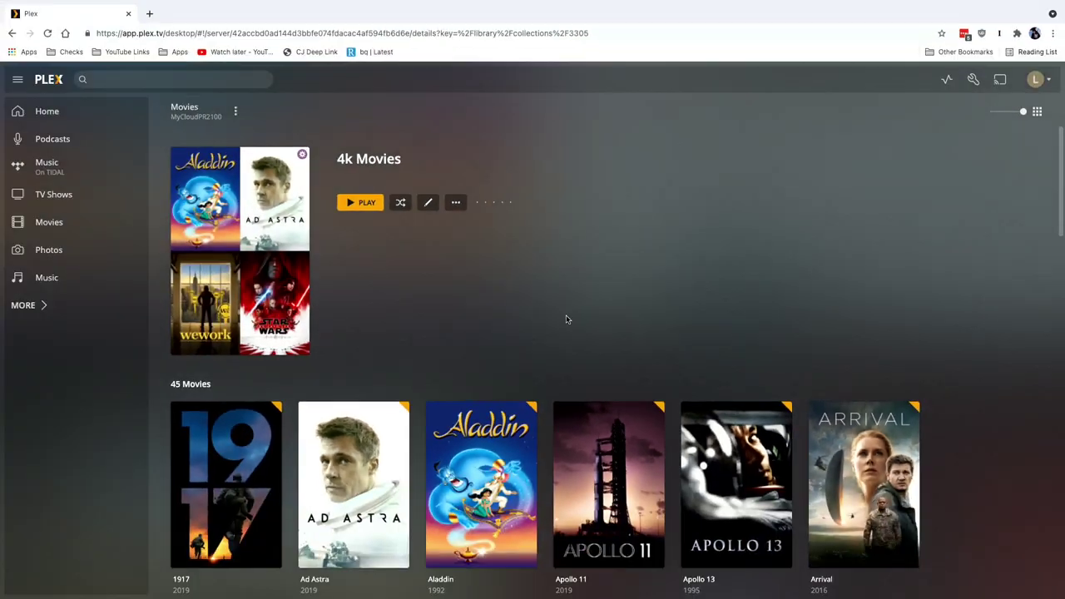
{"action": "scroll", "coordinate": [503, 366], "scroll_direction": "down", "scroll_amount": 3}
{"action": "scroll", "coordinate": [565, 321], "scroll_direction": "down", "scroll_amount": 3}
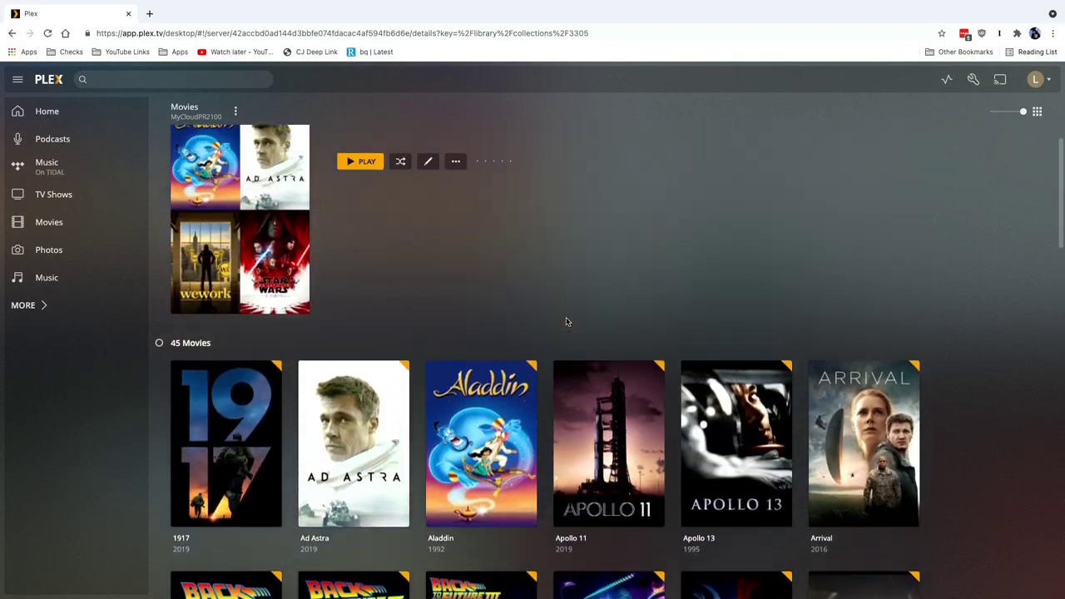
{"action": "scroll", "coordinate": [491, 412], "scroll_direction": "down", "scroll_amount": 4}
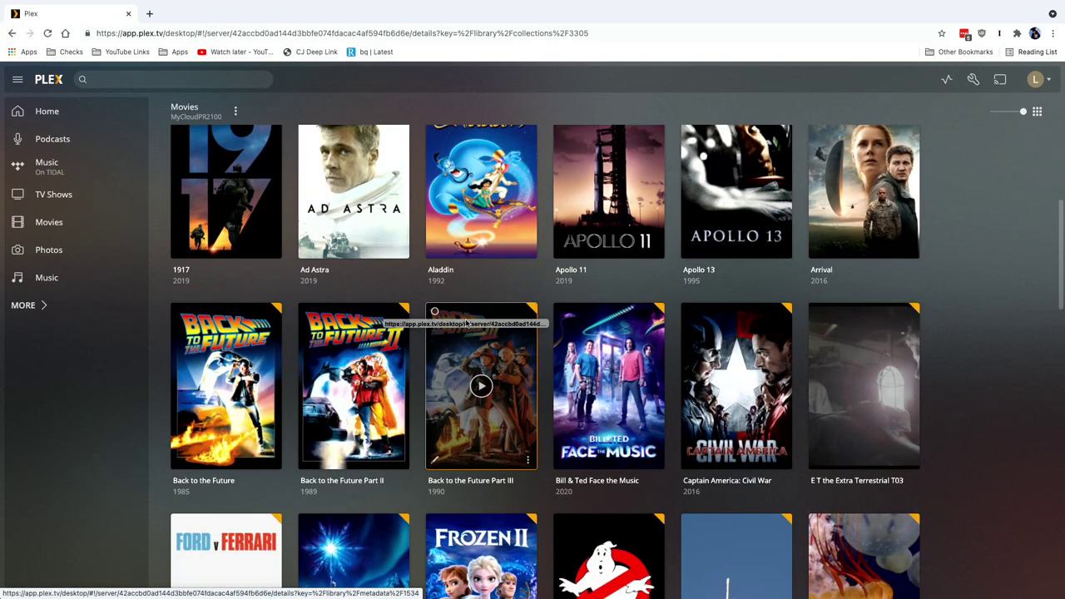
{"action": "scroll", "coordinate": [466, 324], "scroll_direction": "up", "scroll_amount": 1}
{"action": "scroll", "coordinate": [466, 324], "scroll_direction": "up", "scroll_amount": 4}
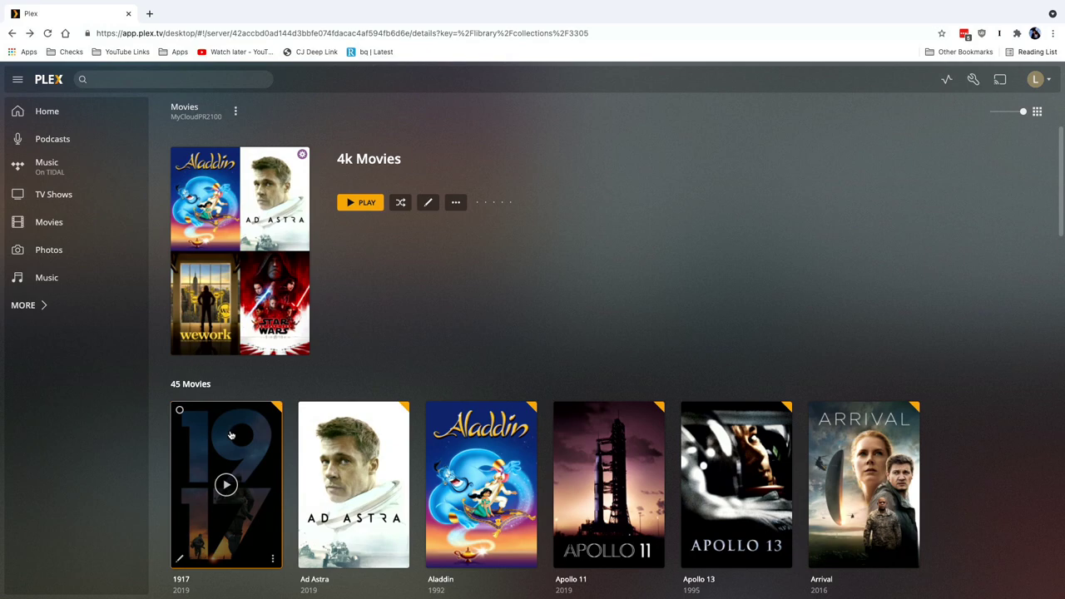
Set the 4k Movies collection order to Release date, save the changes and check the order of its movies.
{"action": "left_click", "coordinate": [430, 203]}
{"action": "left_click", "coordinate": [386, 274]}
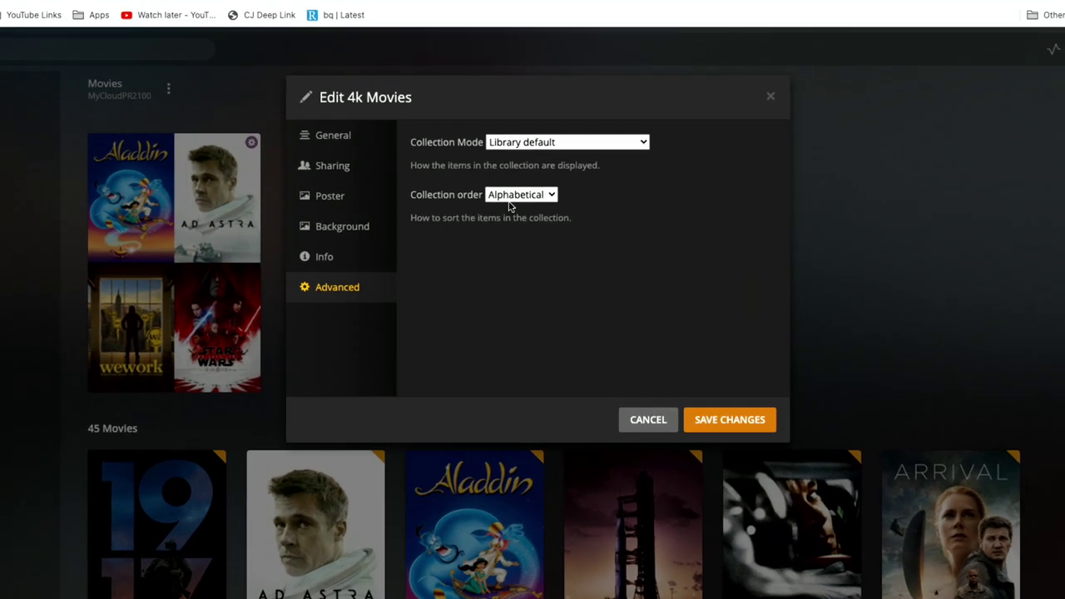
{"action": "left_click", "coordinate": [513, 197]}
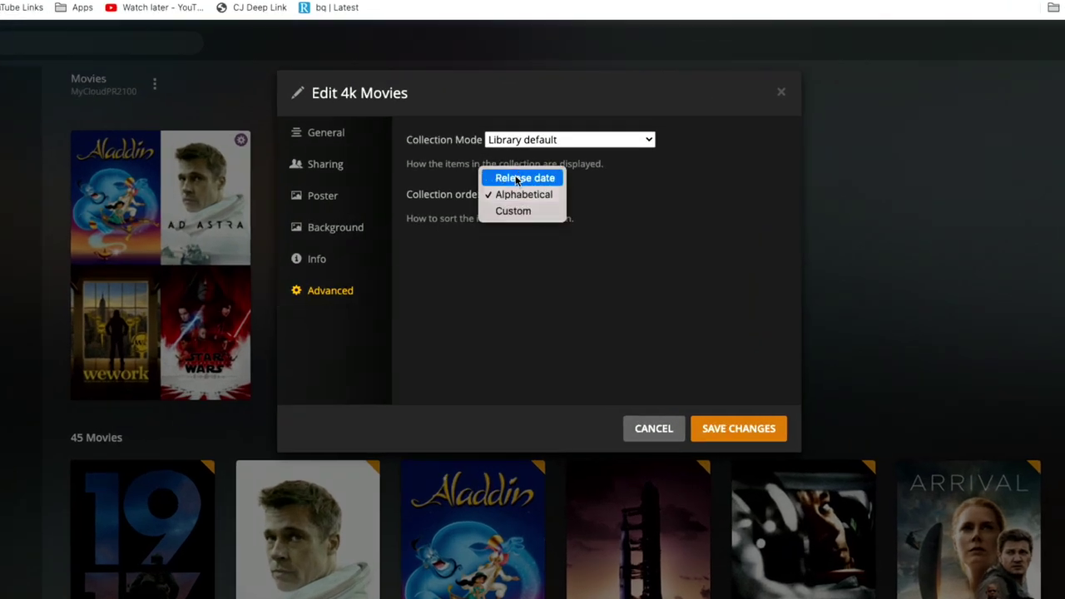
{"action": "left_click", "coordinate": [516, 179]}
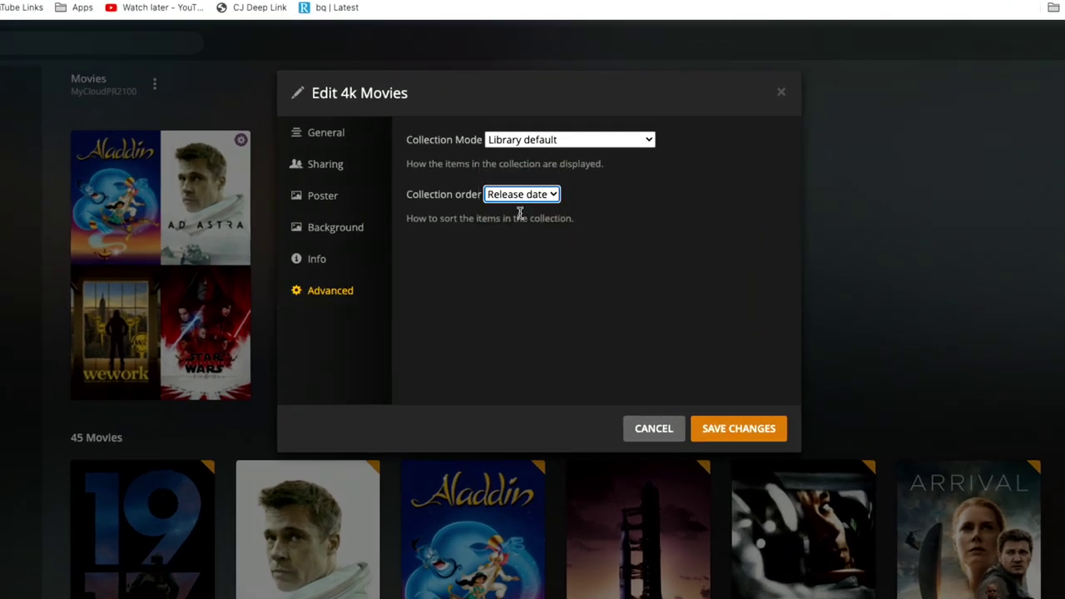
{"action": "left_click", "coordinate": [739, 430]}
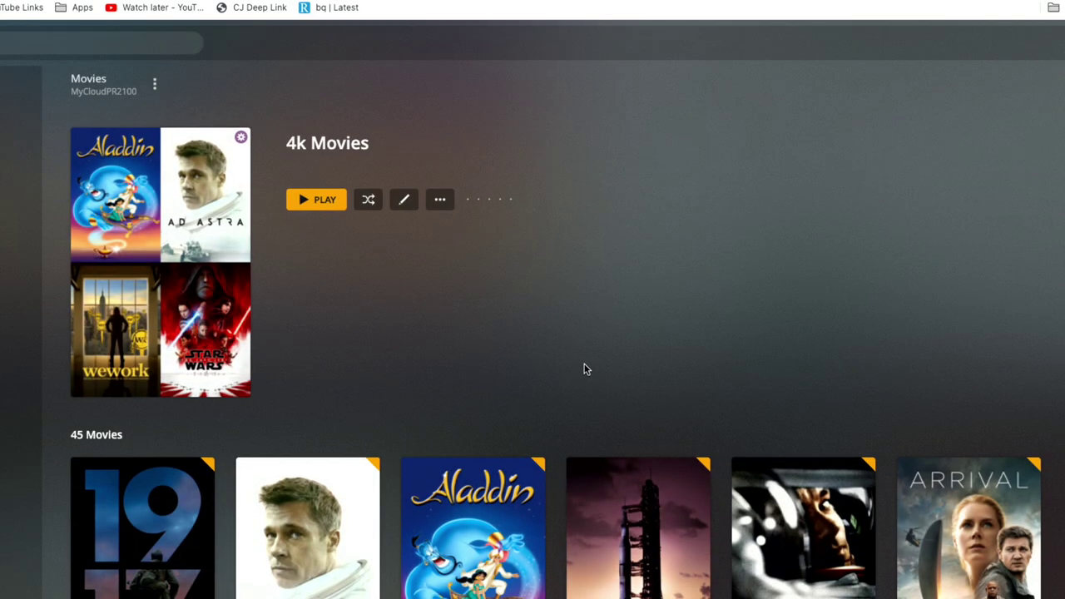
{"action": "scroll", "coordinate": [568, 331], "scroll_direction": "down", "scroll_amount": 10}
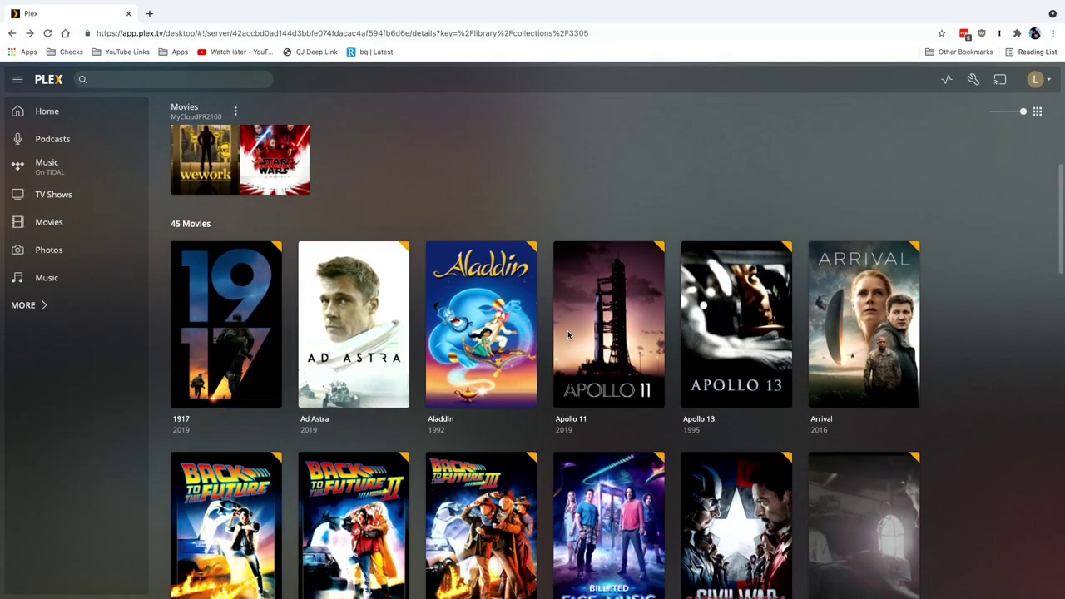
{"action": "scroll", "coordinate": [568, 336], "scroll_direction": "up", "scroll_amount": 8}
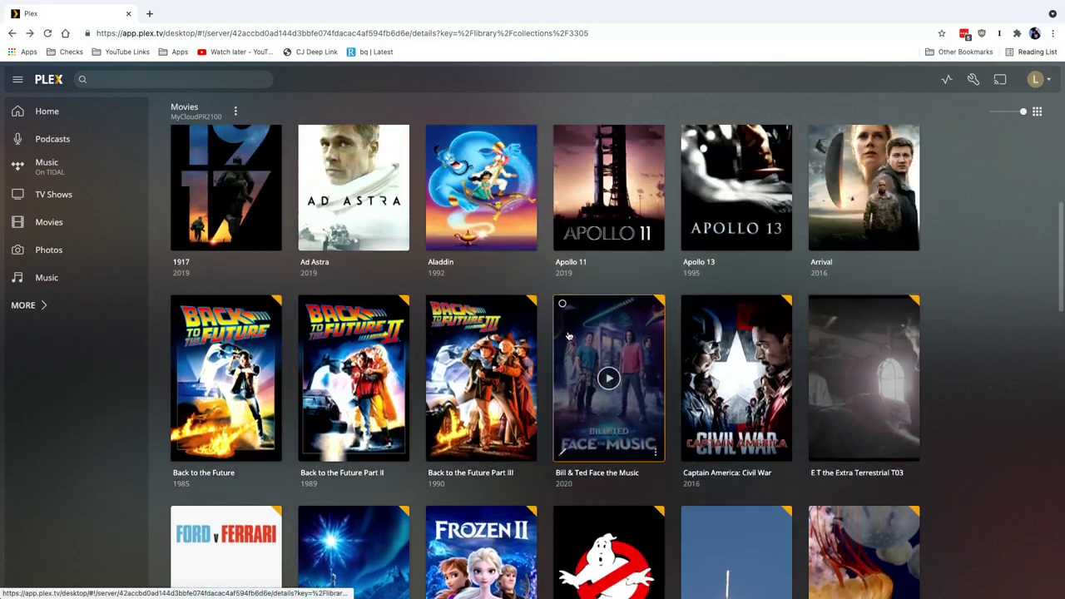
{"action": "scroll", "coordinate": [567, 335], "scroll_direction": "up", "scroll_amount": 2}
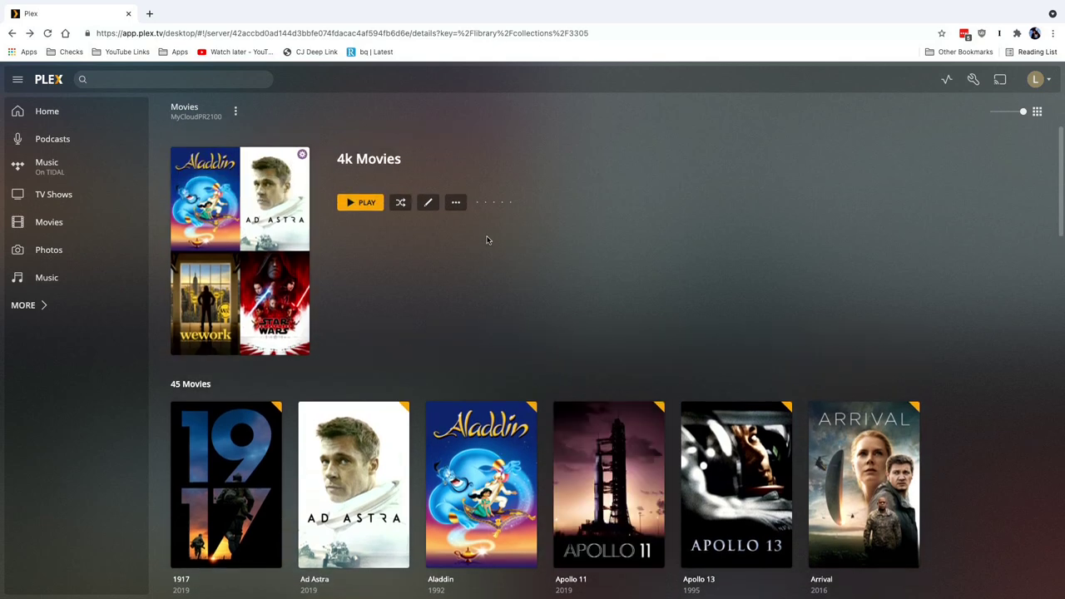
Open the 4k Movies collection's filters for editing and check the options for matching all or any of the rules.
{"action": "left_click", "coordinate": [458, 204]}
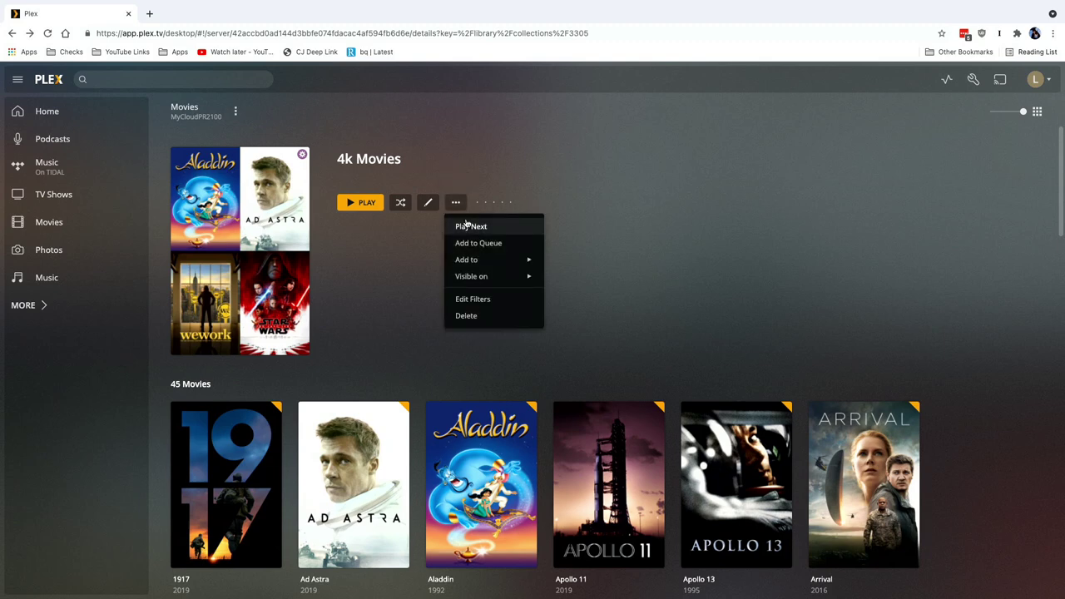
{"action": "left_click", "coordinate": [459, 200]}
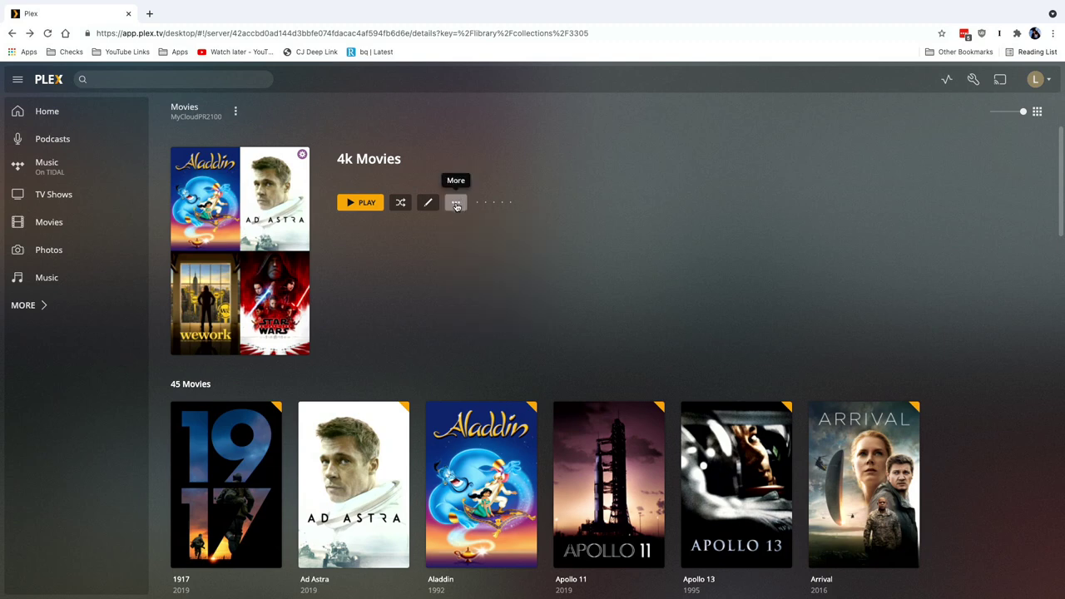
{"action": "left_click", "coordinate": [456, 205]}
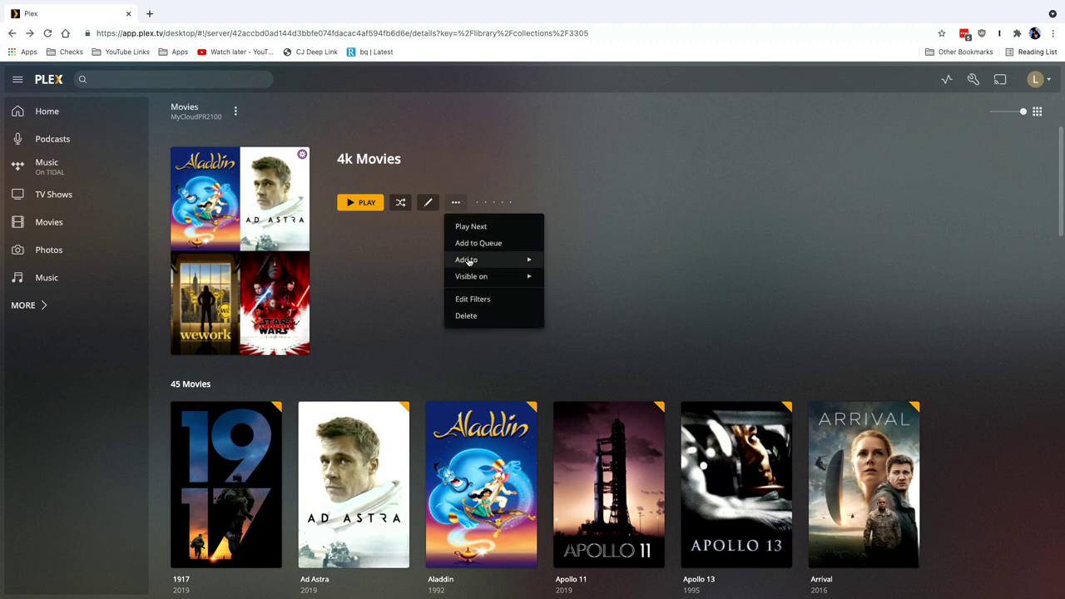
{"action": "left_click", "coordinate": [470, 299]}
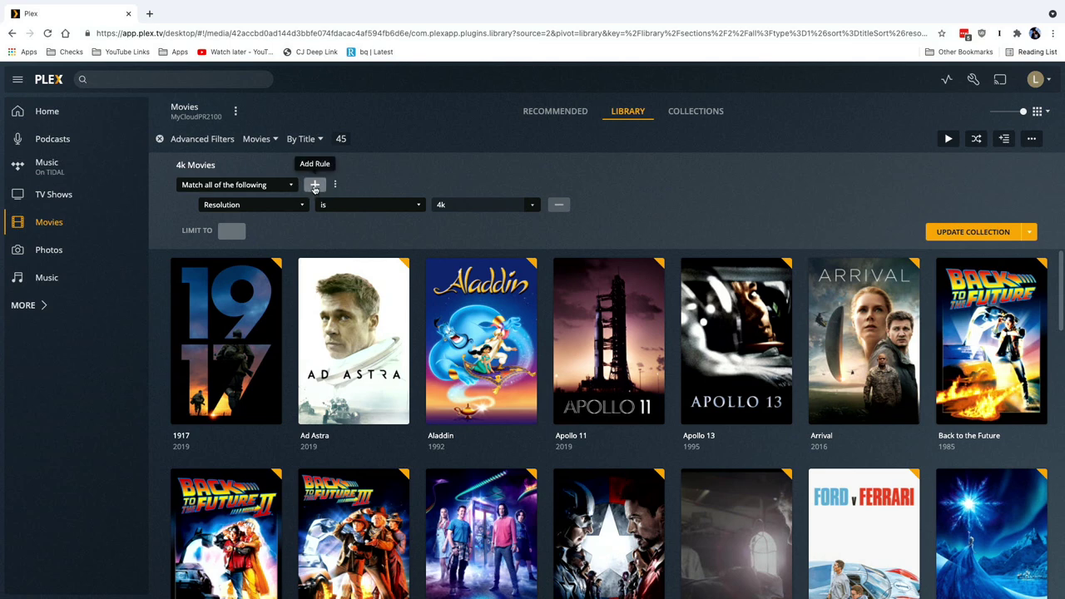
{"action": "left_click", "coordinate": [284, 186]}
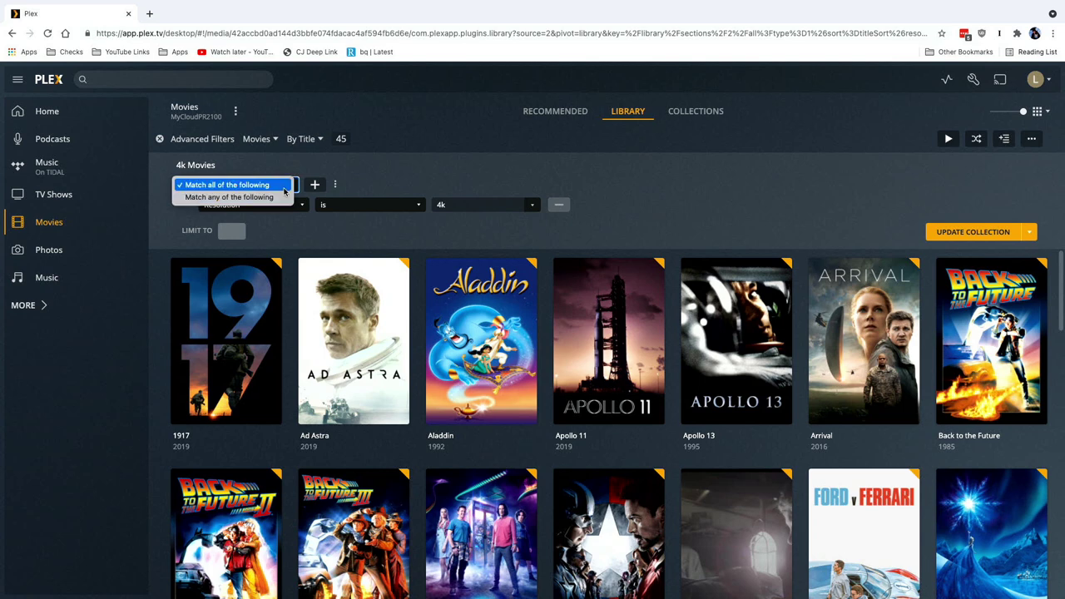
{"action": "left_click", "coordinate": [284, 187]}
Add a rule where Release Date is after 01/01/2000 to the 4k Movies filters, update the collection and look over its movies.
{"action": "left_click", "coordinate": [314, 184]}
{"action": "left_click", "coordinate": [262, 211]}
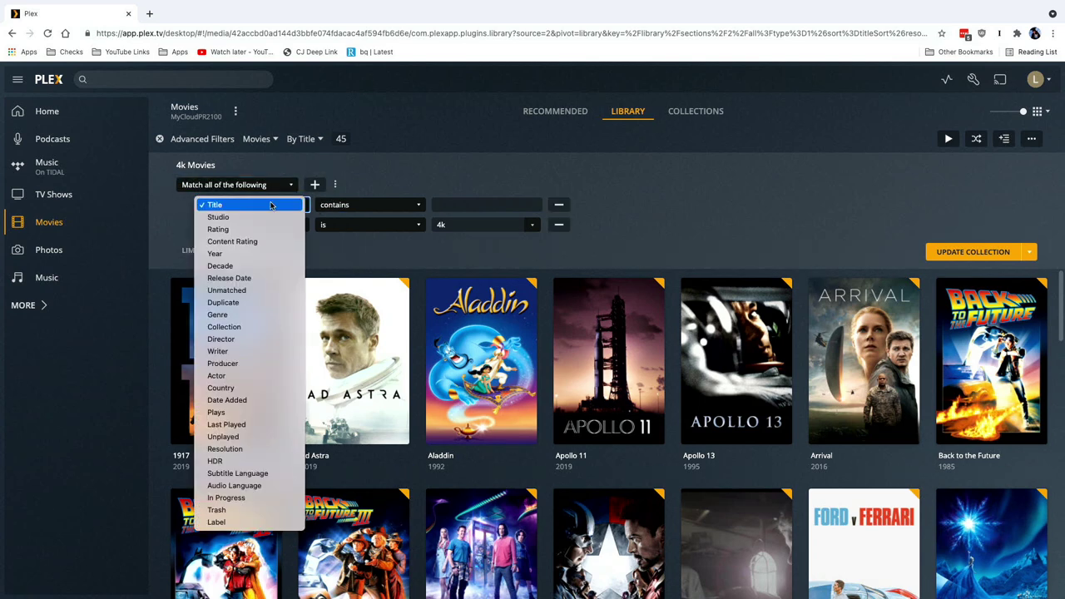
{"action": "left_click", "coordinate": [393, 206]}
{"action": "left_click", "coordinate": [392, 218]}
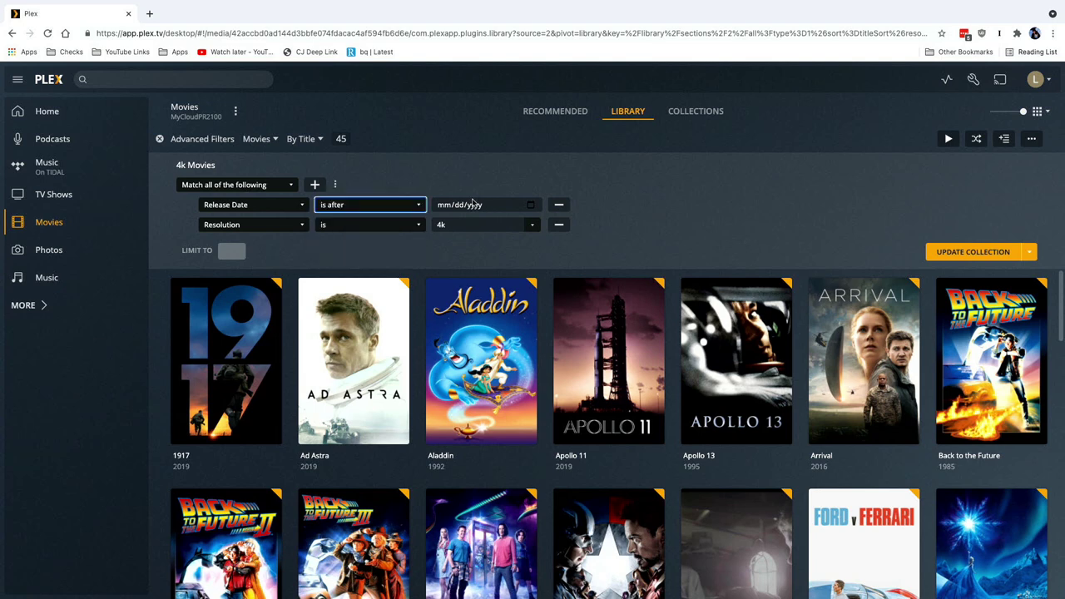
{"action": "left_click", "coordinate": [445, 205]}
{"action": "type", "text": "0101"}
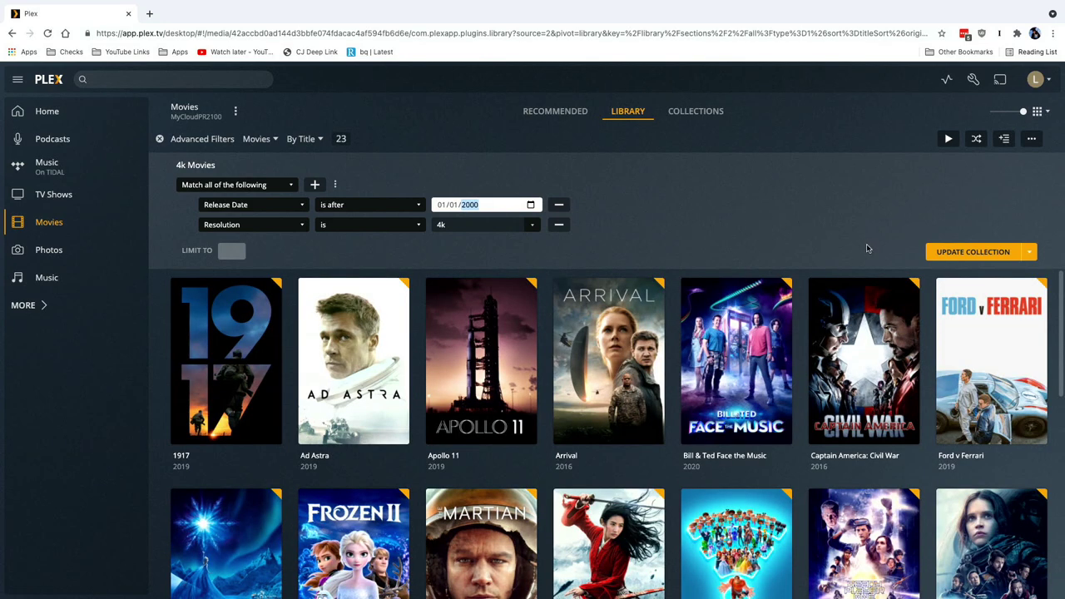
{"action": "left_click", "coordinate": [940, 252]}
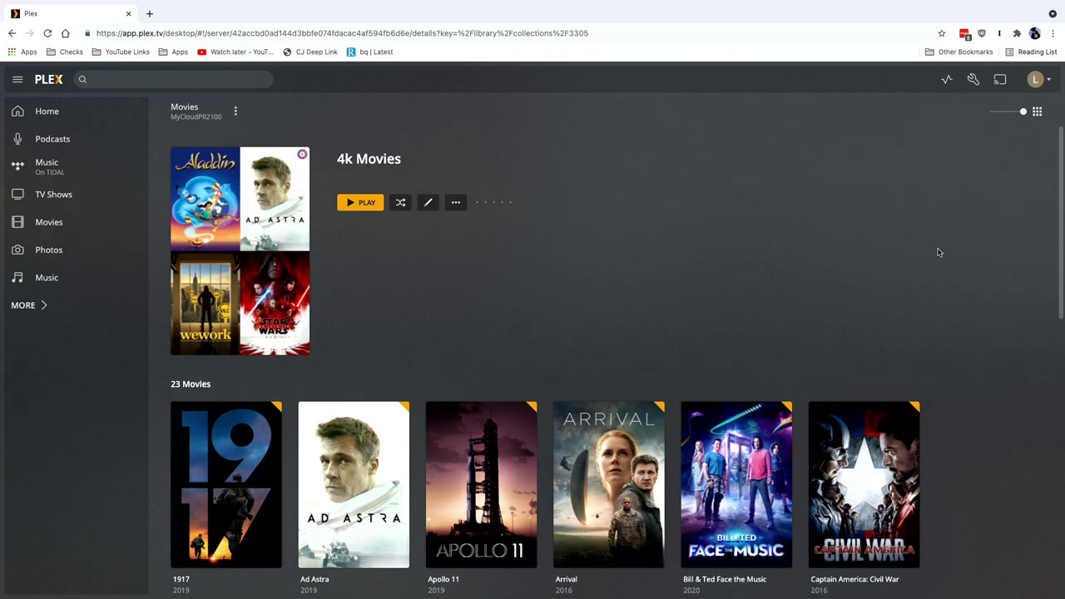
{"action": "scroll", "coordinate": [711, 277], "scroll_direction": "down", "scroll_amount": 1}
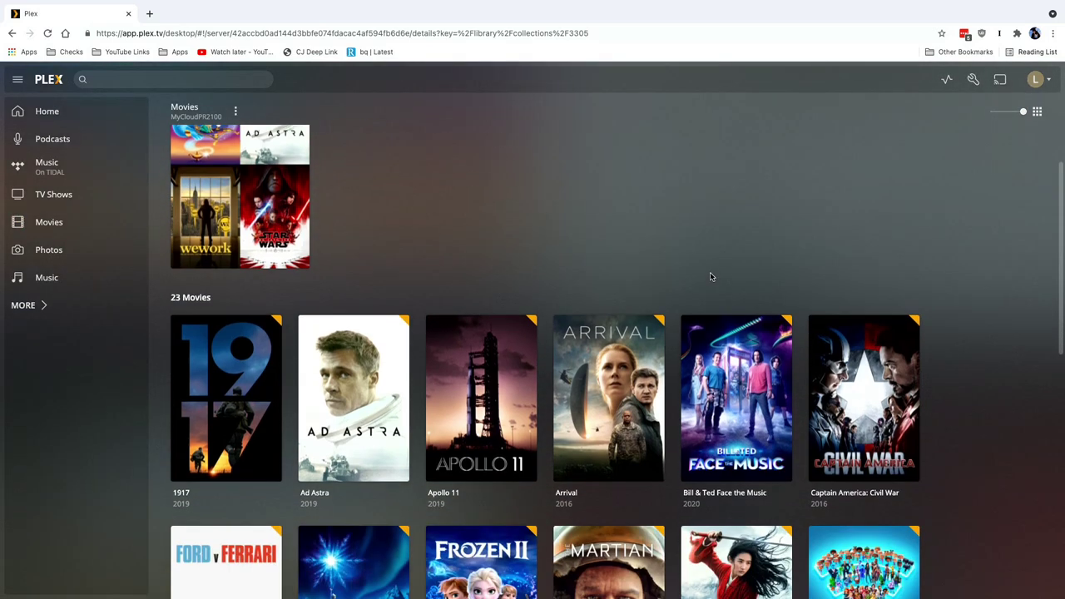
{"action": "scroll", "coordinate": [711, 277], "scroll_direction": "up", "scroll_amount": 1}
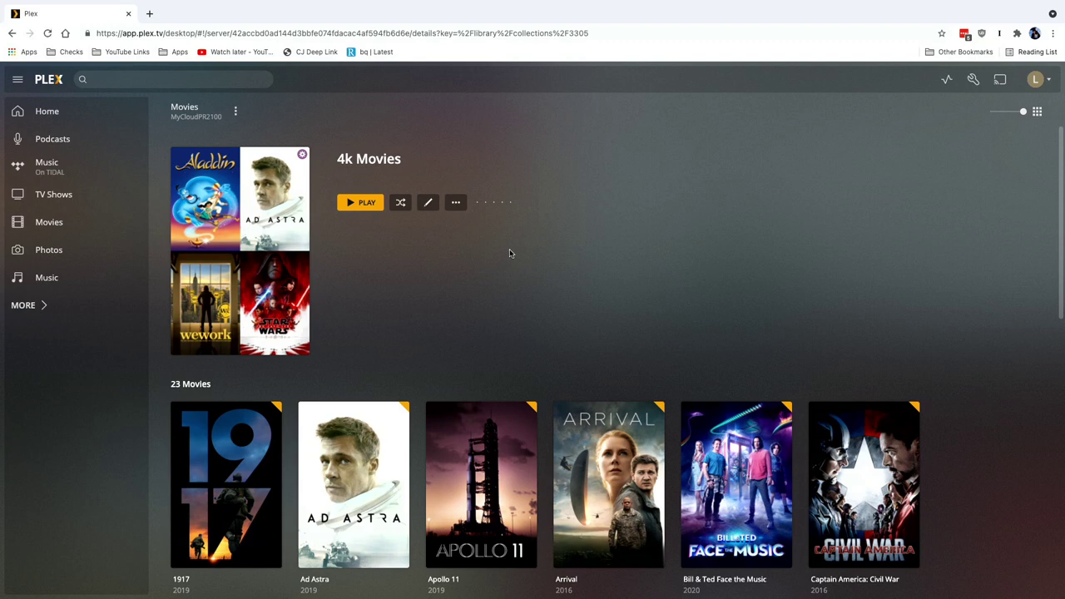
Remove the Release Date rule from the 4k Movies collection's filters and update the collection.
{"action": "left_click", "coordinate": [455, 202]}
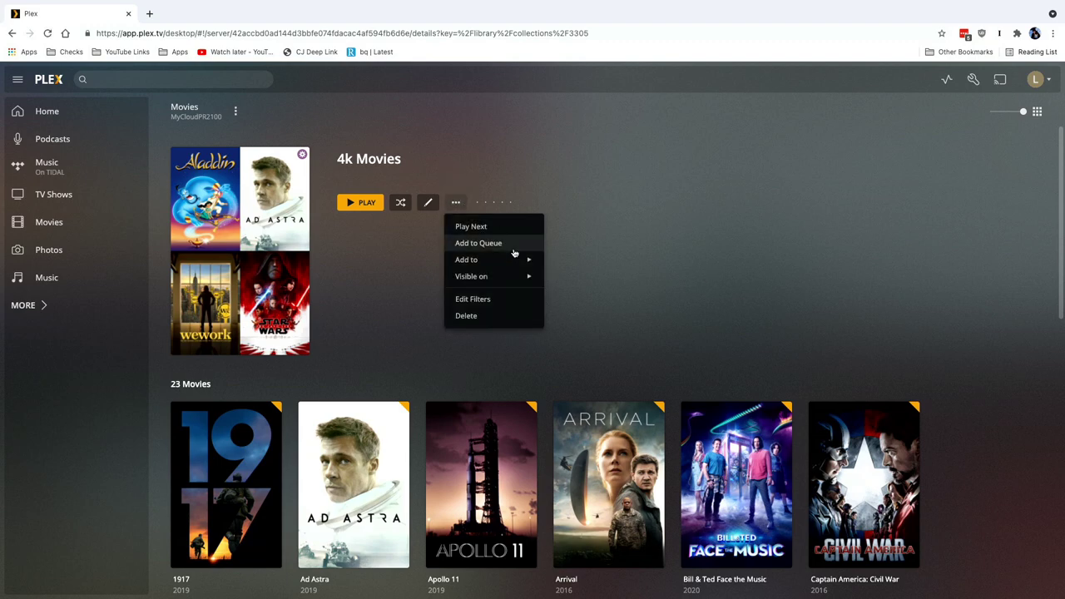
{"action": "left_click", "coordinate": [499, 299]}
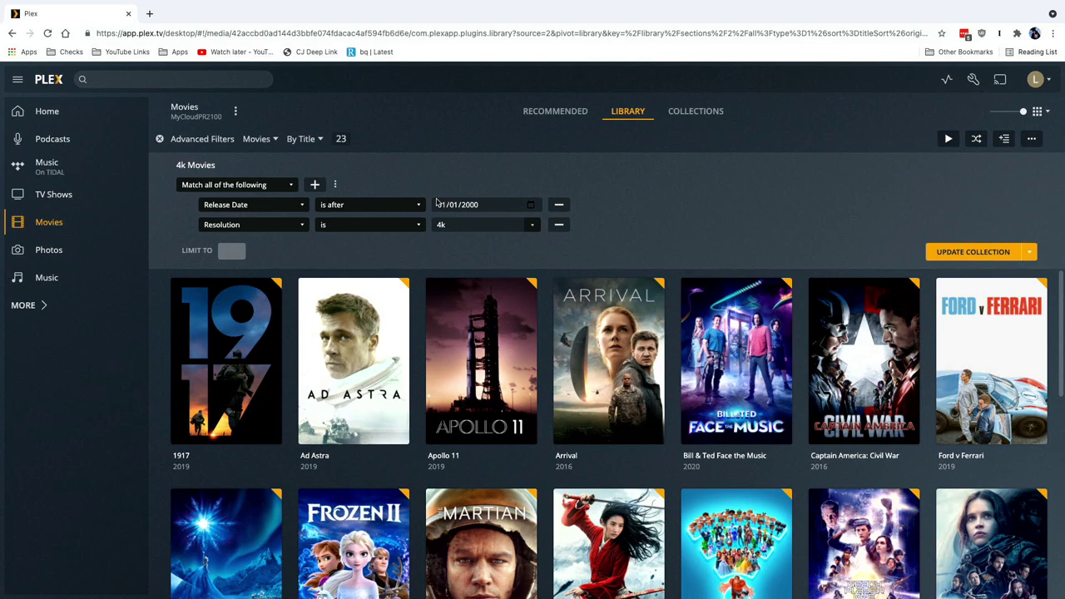
{"action": "left_click", "coordinate": [558, 205]}
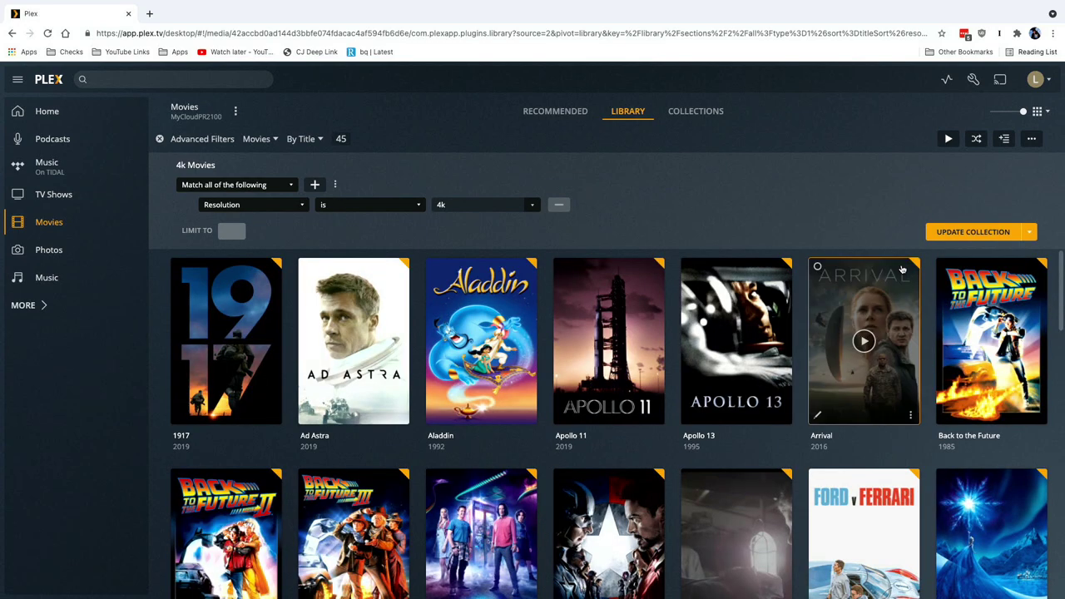
{"action": "left_click", "coordinate": [972, 232]}
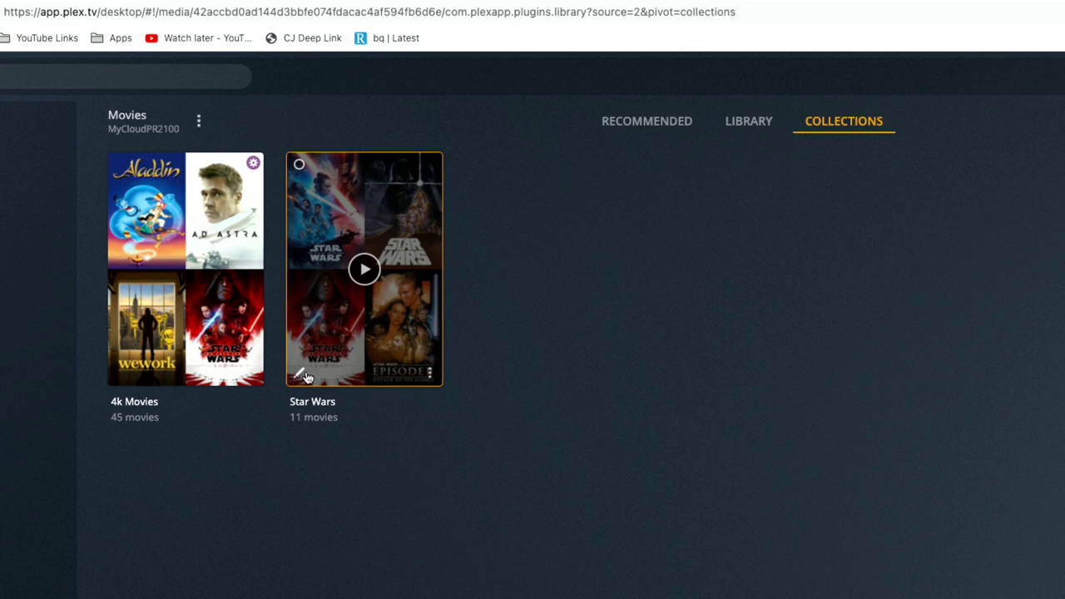
Open the Star Wars collection for editing and look through its general, sharing, poster, background and advanced settings.
{"action": "left_click", "coordinate": [301, 376]}
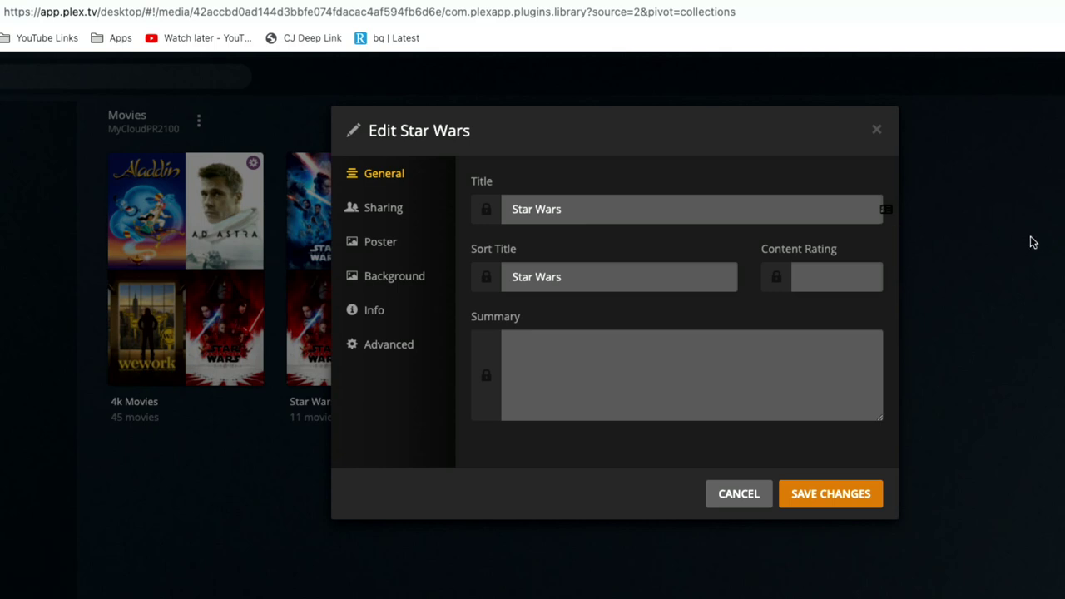
{"action": "left_click", "coordinate": [627, 280]}
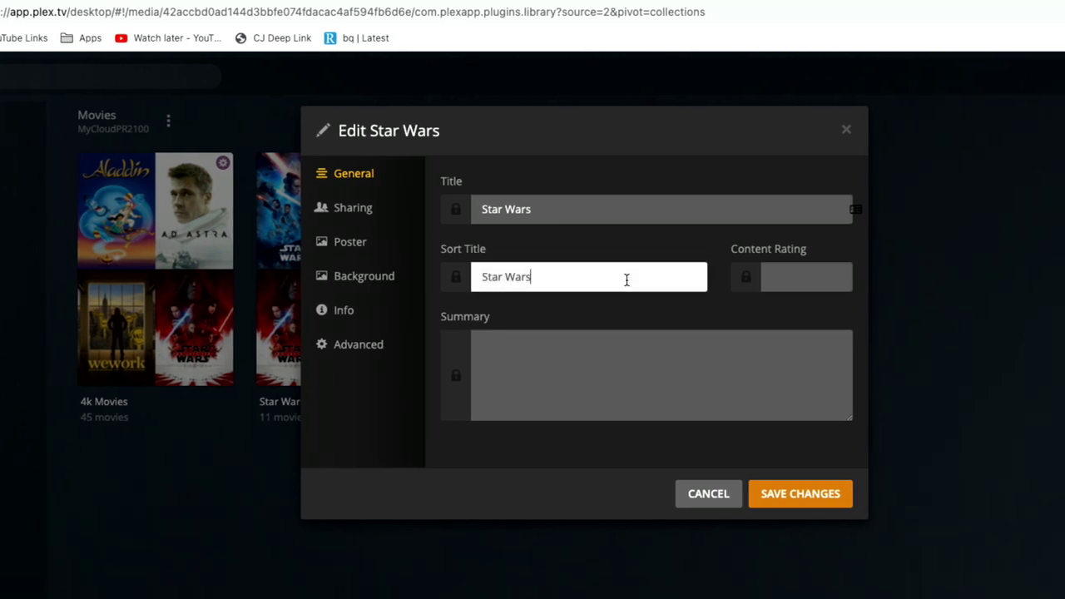
{"action": "left_click", "coordinate": [564, 391]}
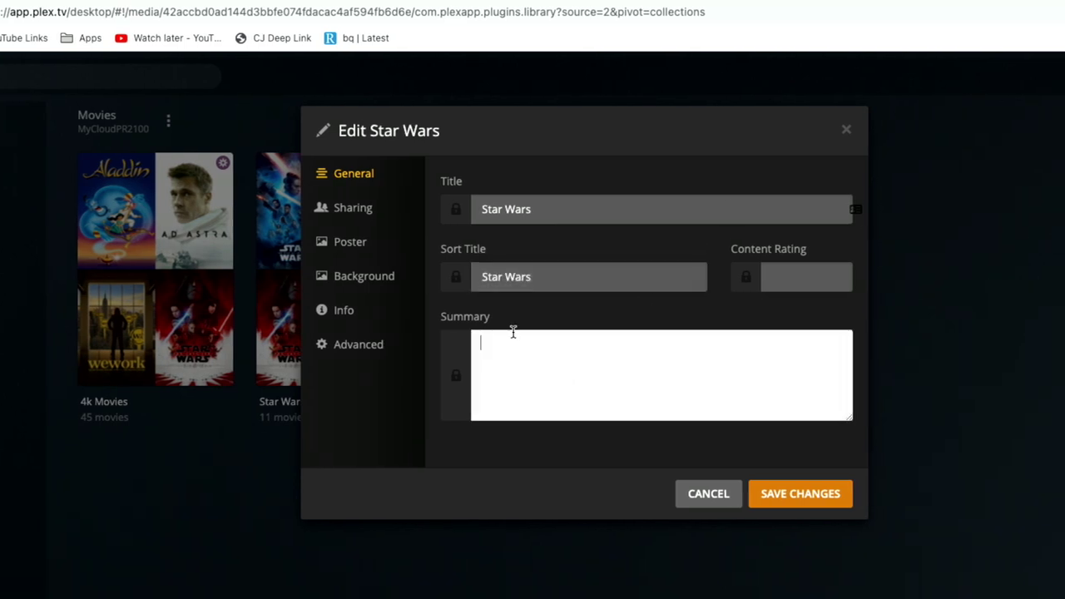
{"action": "left_click", "coordinate": [372, 218]}
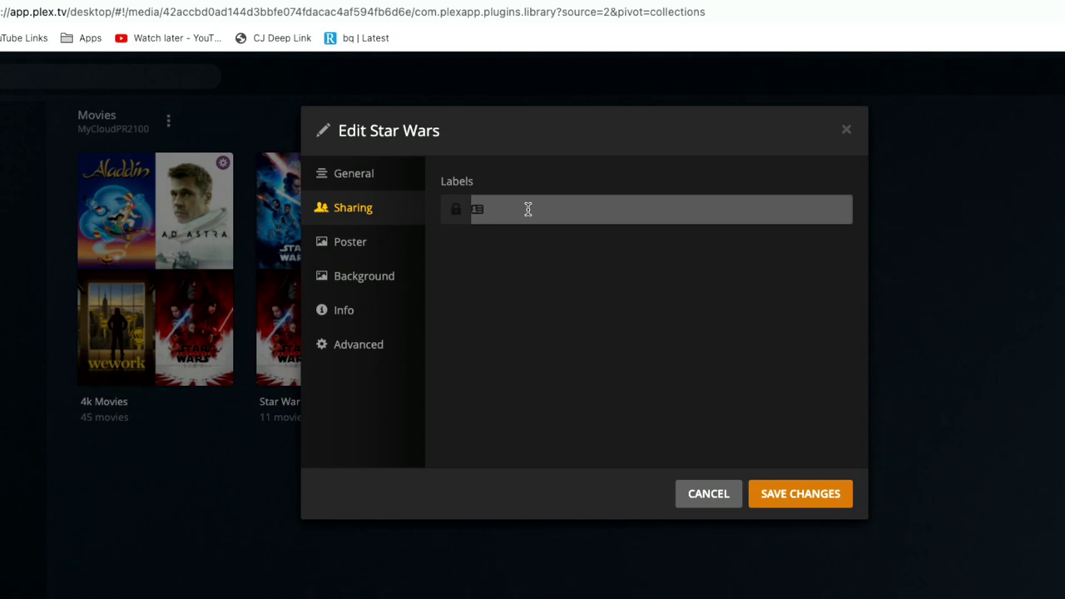
{"action": "left_click", "coordinate": [368, 248]}
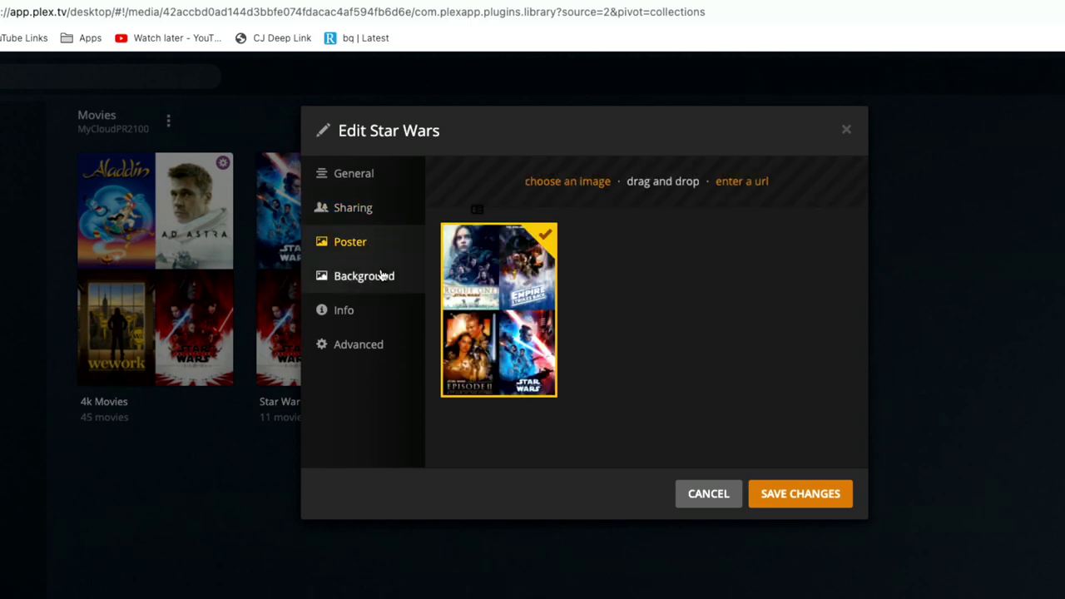
{"action": "left_click", "coordinate": [379, 276]}
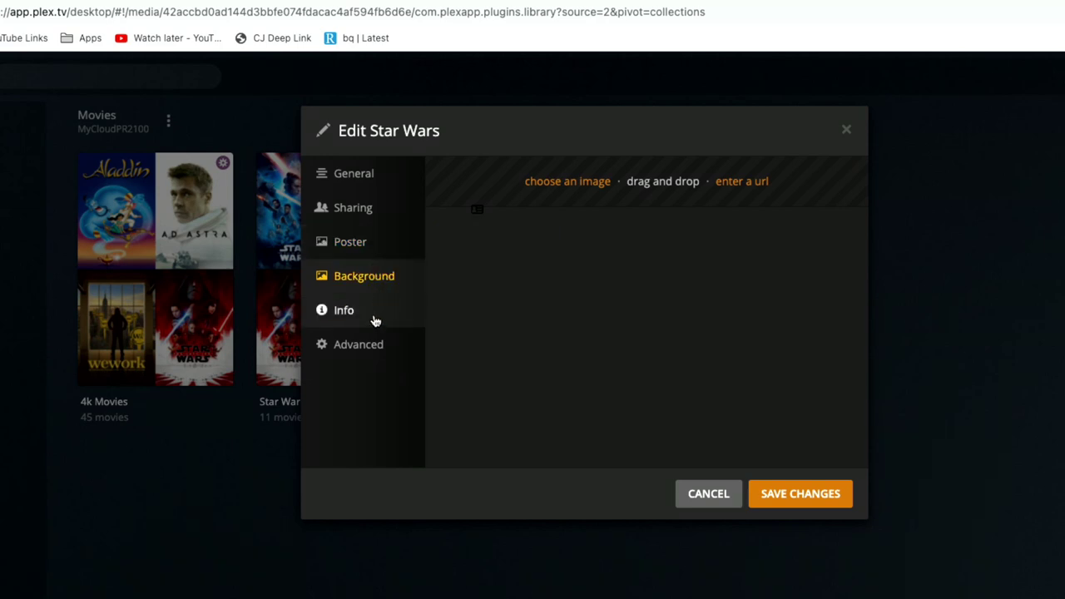
{"action": "left_click", "coordinate": [373, 346]}
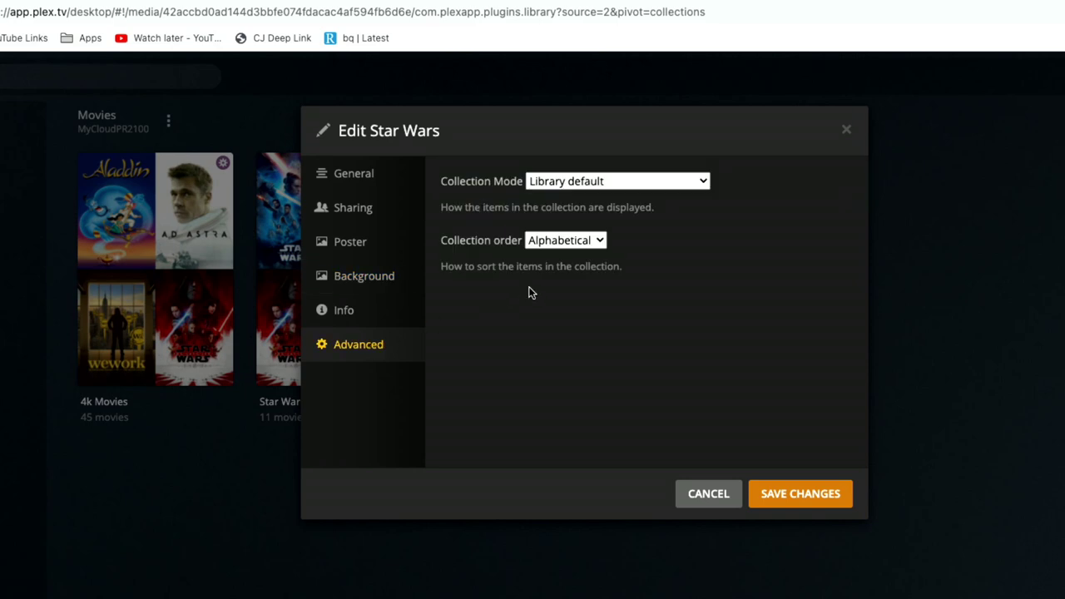
Set the Star Wars collection mode to Hide items in this collection and save the changes.
{"action": "left_click", "coordinate": [611, 181]}
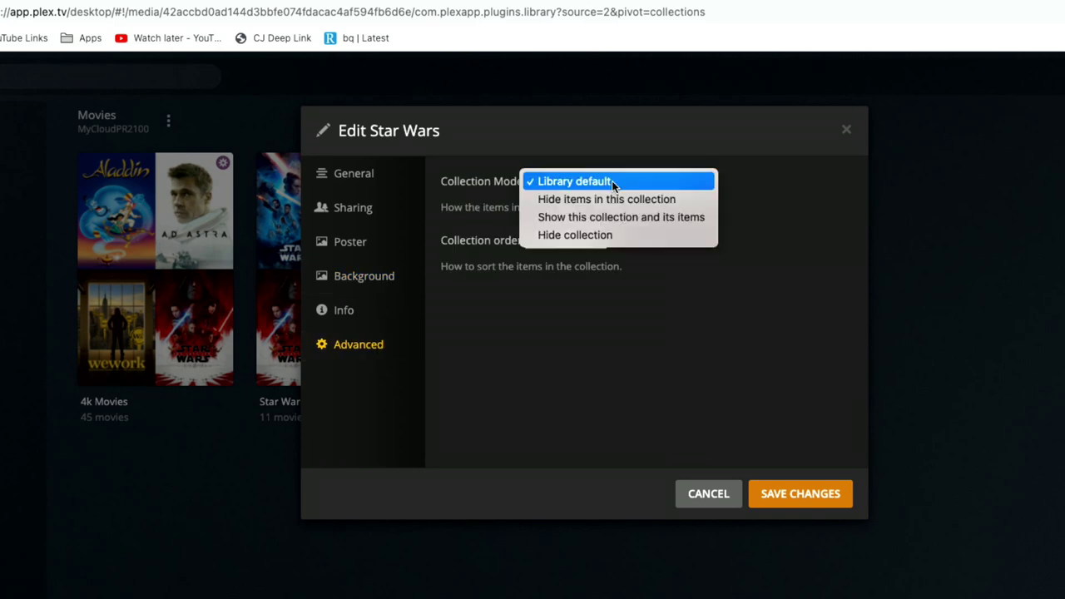
{"action": "left_click", "coordinate": [664, 202]}
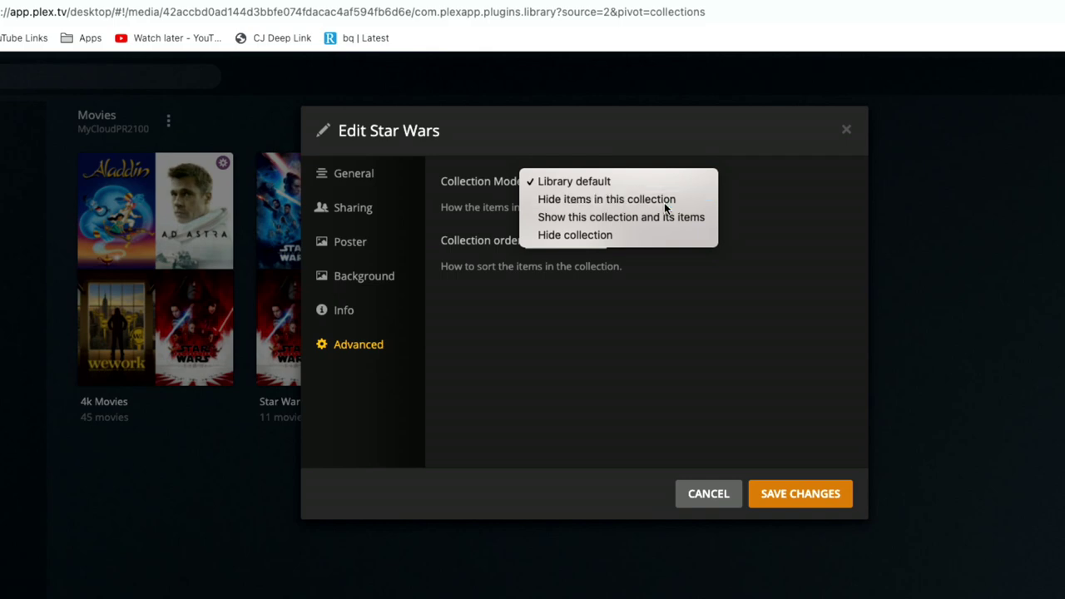
{"action": "left_click", "coordinate": [782, 495]}
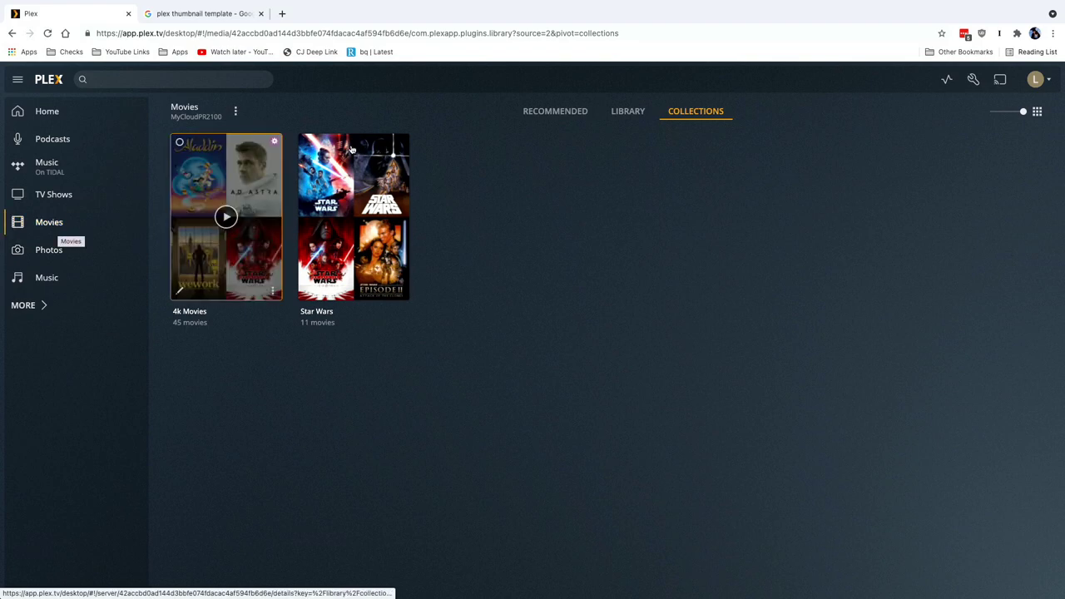
Find the Star Wars collection among the S titles in the Movies library, open it and look through its movies.
{"action": "left_click", "coordinate": [57, 230]}
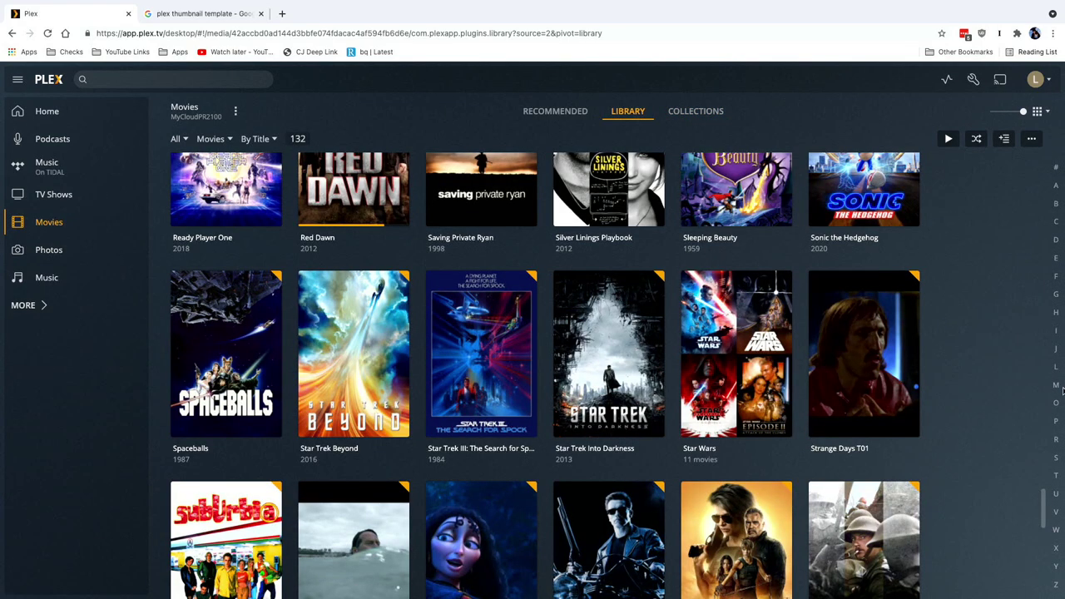
{"action": "left_click", "coordinate": [1057, 462]}
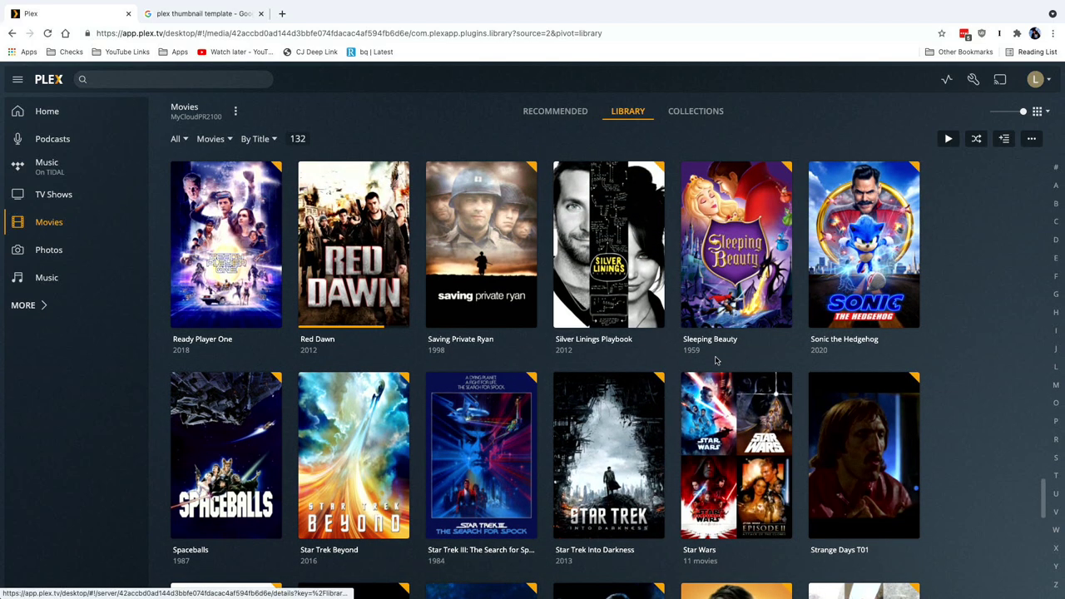
{"action": "scroll", "coordinate": [594, 337], "scroll_direction": "down", "scroll_amount": 2}
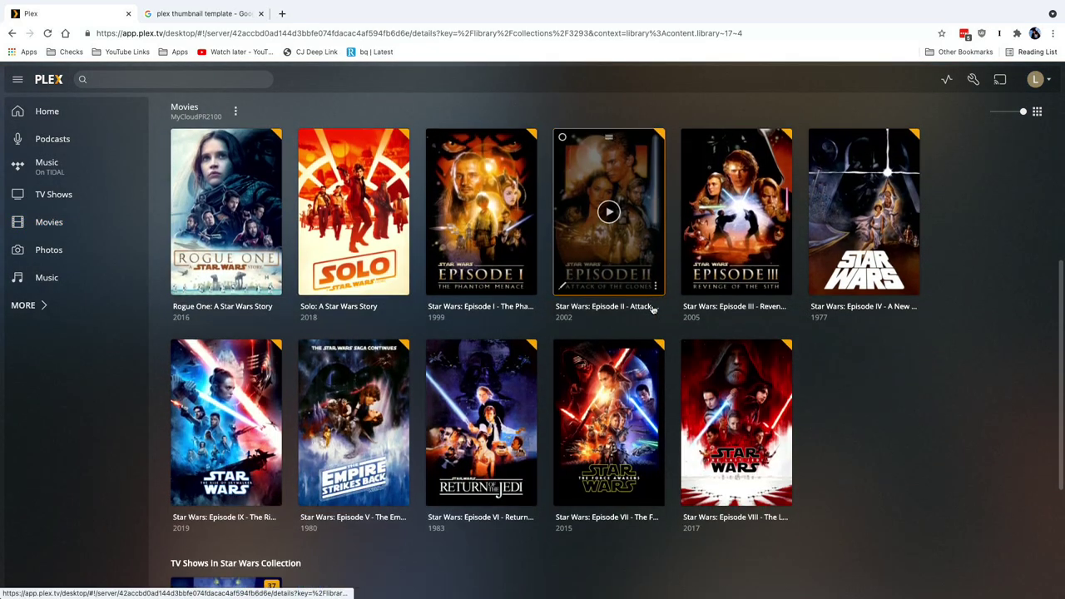
{"action": "scroll", "coordinate": [653, 309], "scroll_direction": "up", "scroll_amount": 4}
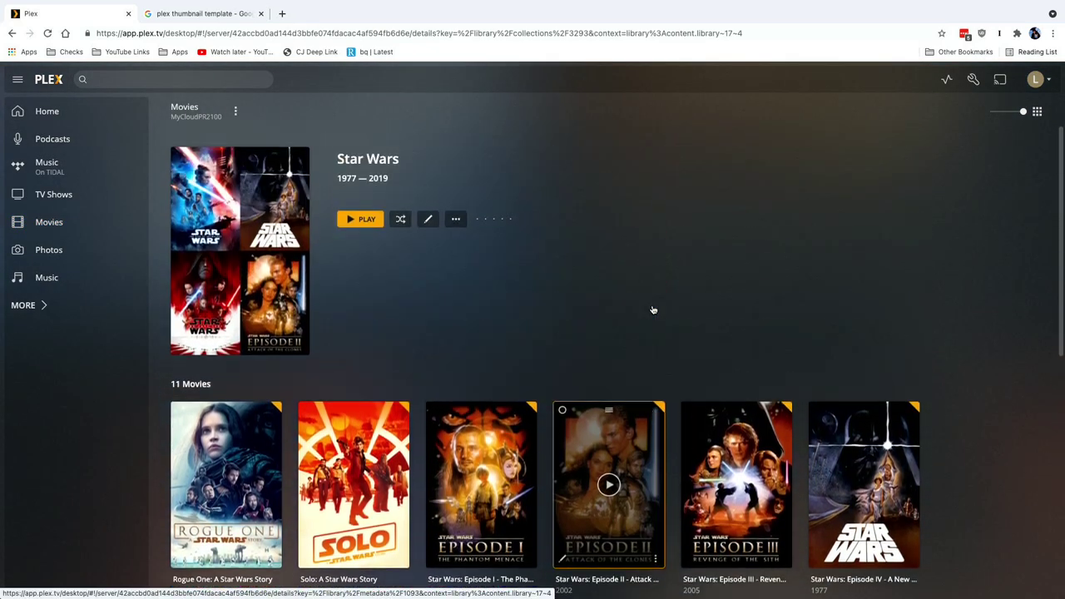
Set the Star Wars collection mode to Hide collection in its advanced settings and save the changes.
{"action": "left_click", "coordinate": [427, 219]}
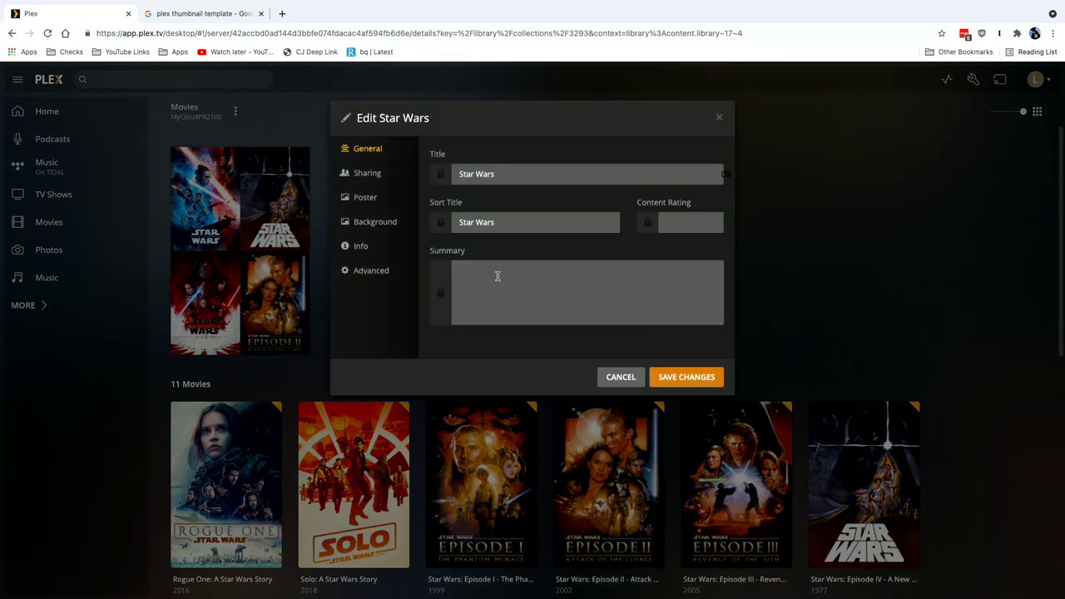
{"action": "left_click", "coordinate": [370, 279]}
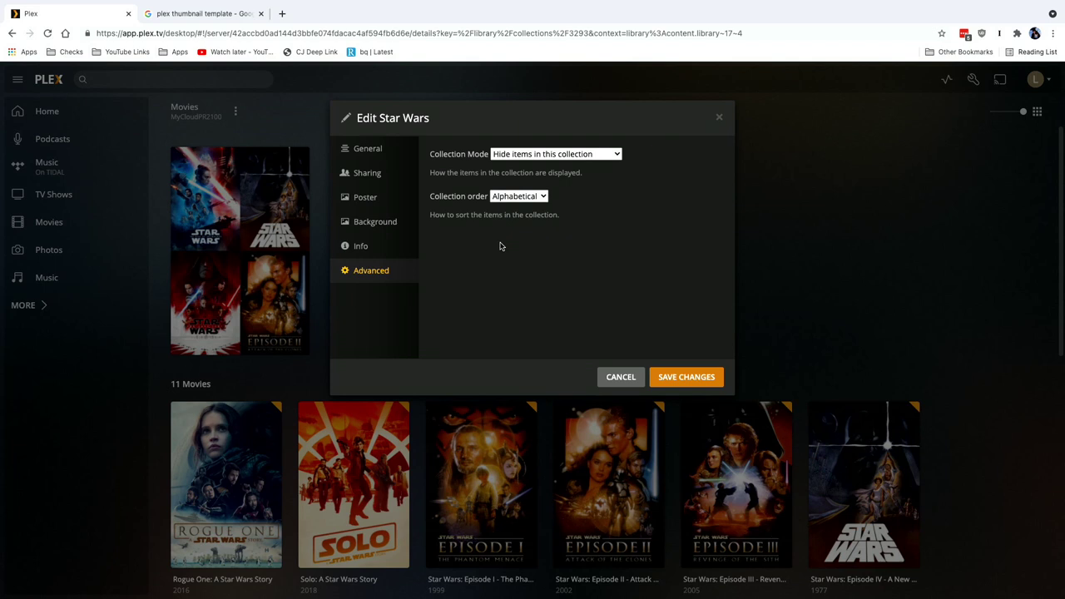
{"action": "left_click", "coordinate": [546, 154]}
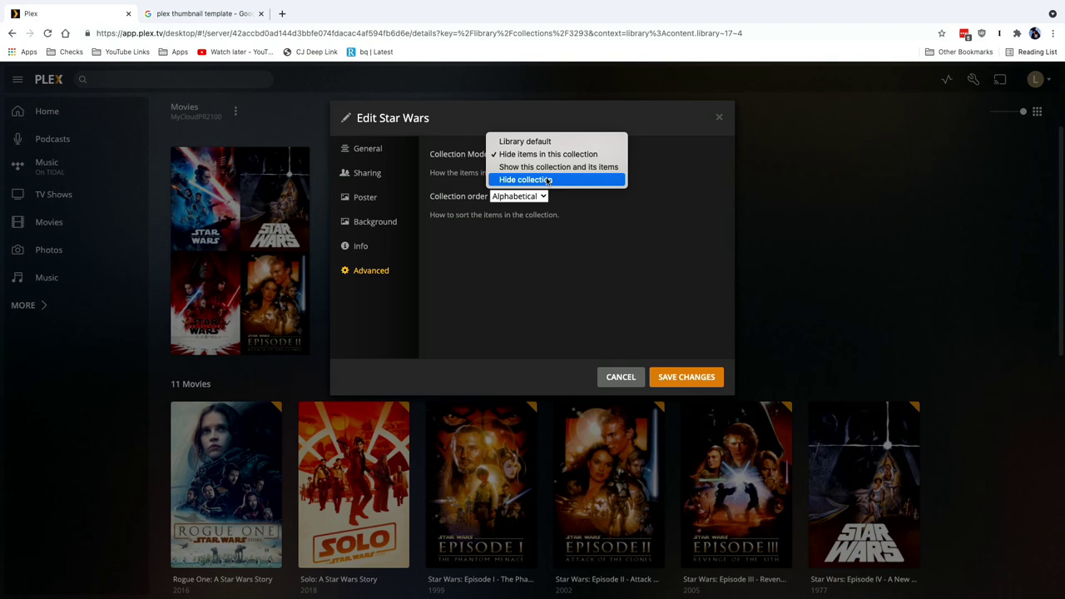
{"action": "left_click", "coordinate": [546, 180]}
{"action": "left_click", "coordinate": [684, 378]}
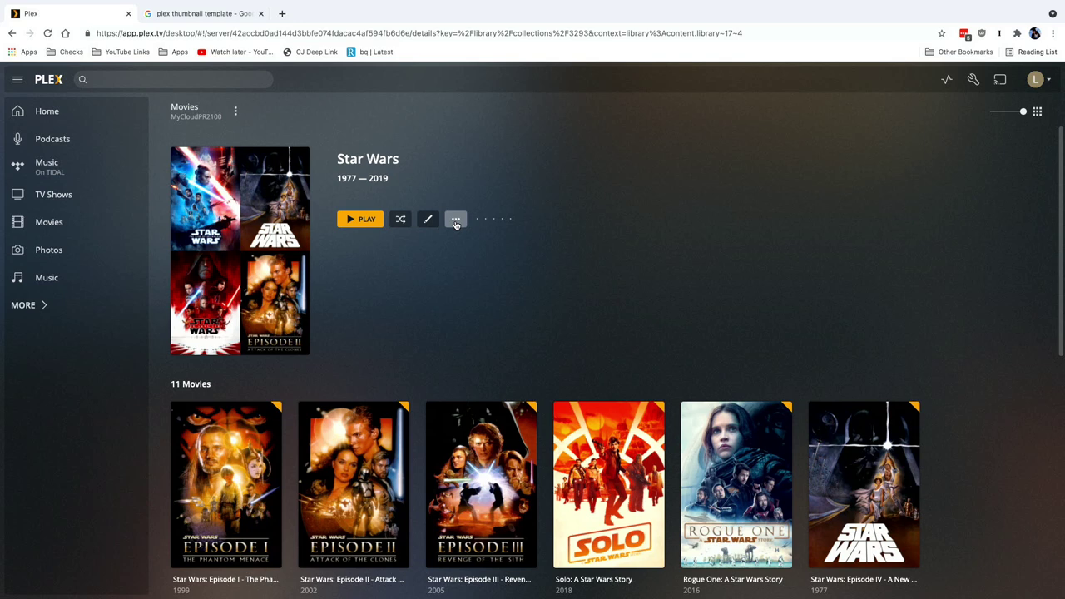
Make the Star Wars collection visible on Home, Shared Users' Home and Library.
{"action": "left_click", "coordinate": [456, 221]}
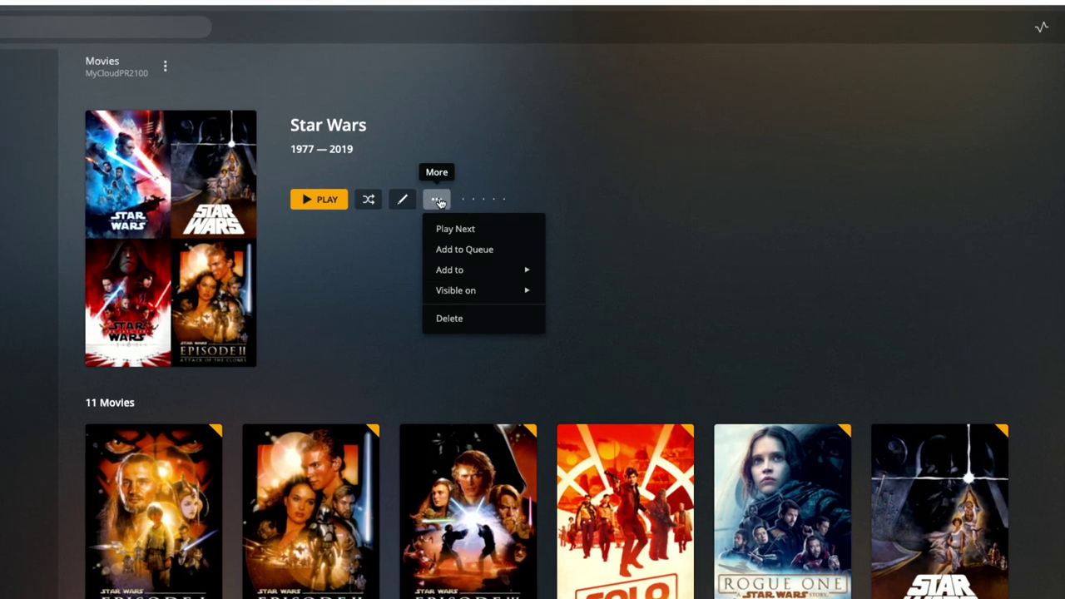
{"action": "mouse_move", "coordinate": [461, 293]}
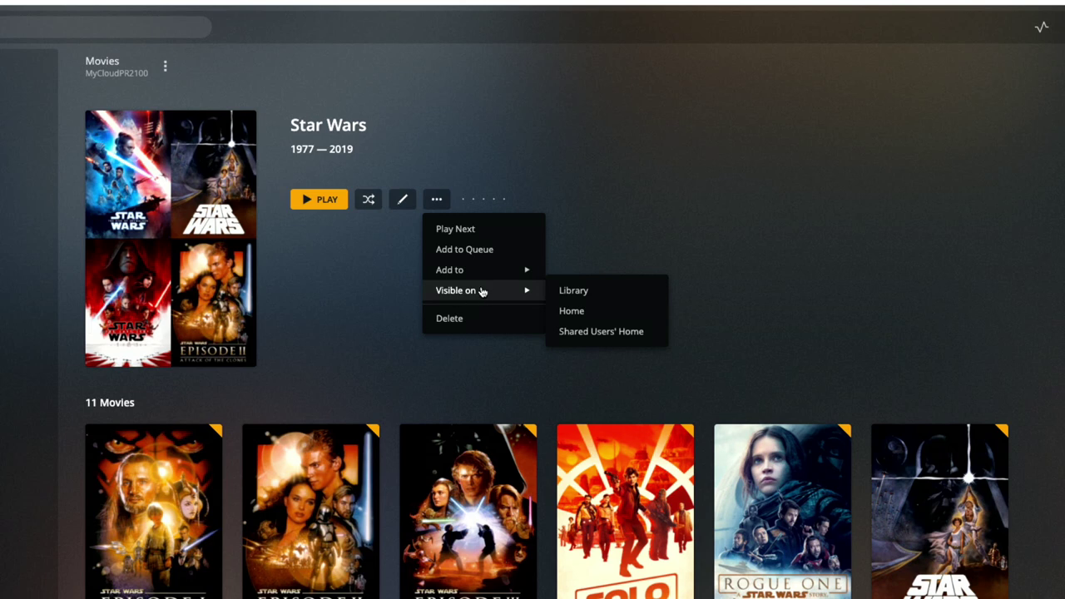
{"action": "left_click", "coordinate": [570, 312]}
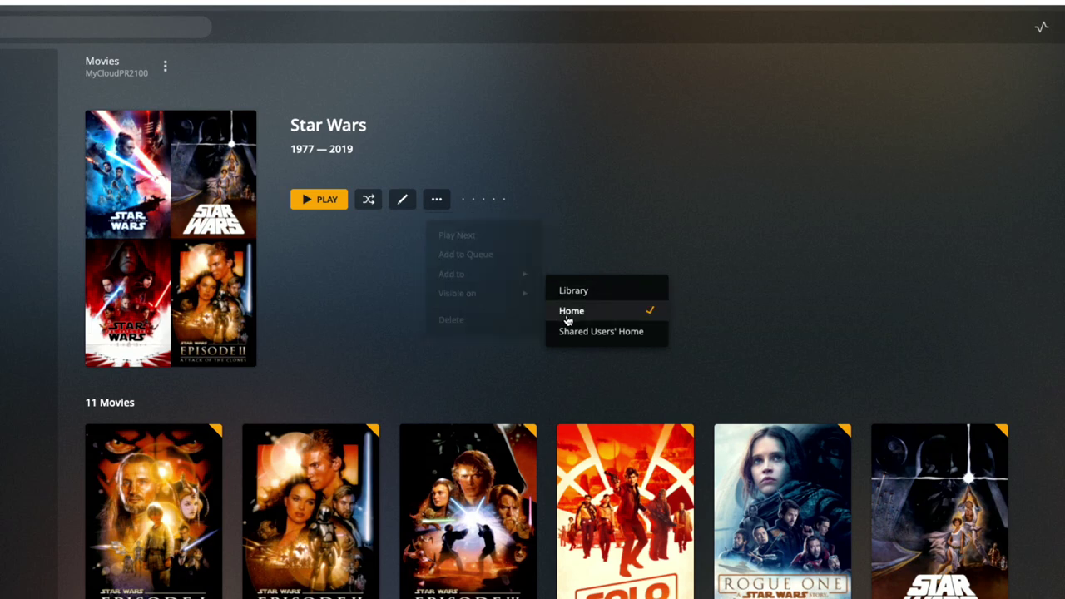
{"action": "left_click", "coordinate": [436, 199]}
{"action": "mouse_move", "coordinate": [515, 290]}
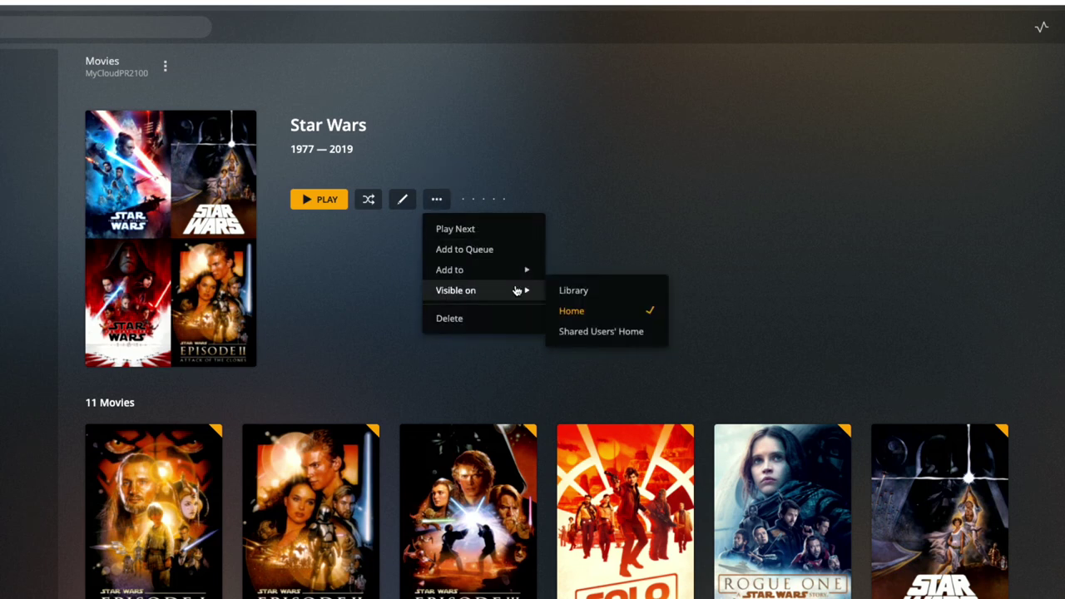
{"action": "left_click", "coordinate": [585, 337]}
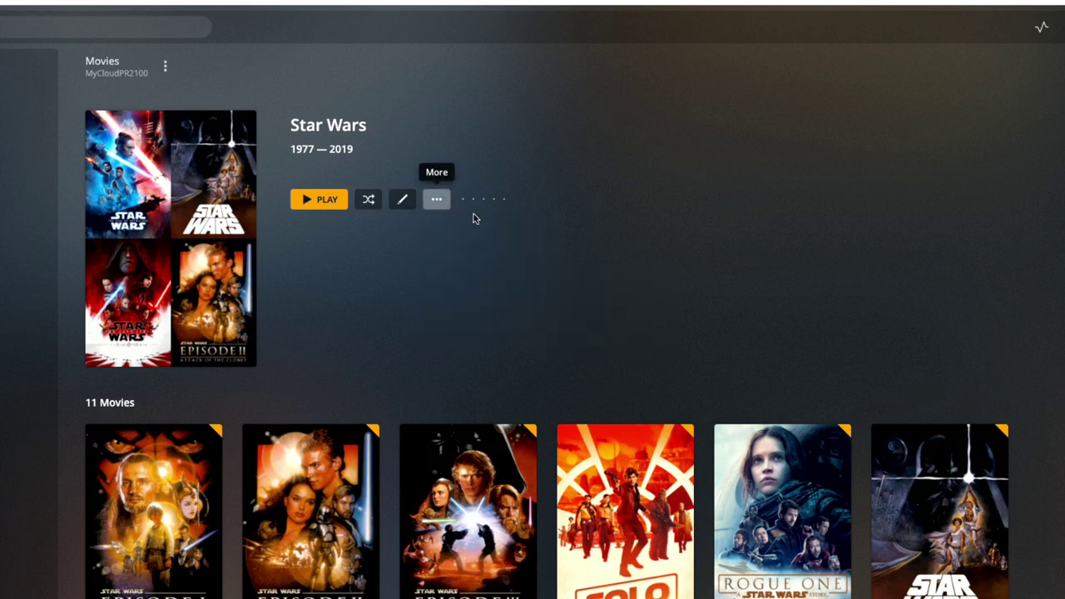
{"action": "left_click", "coordinate": [436, 199]}
{"action": "mouse_move", "coordinate": [528, 291]}
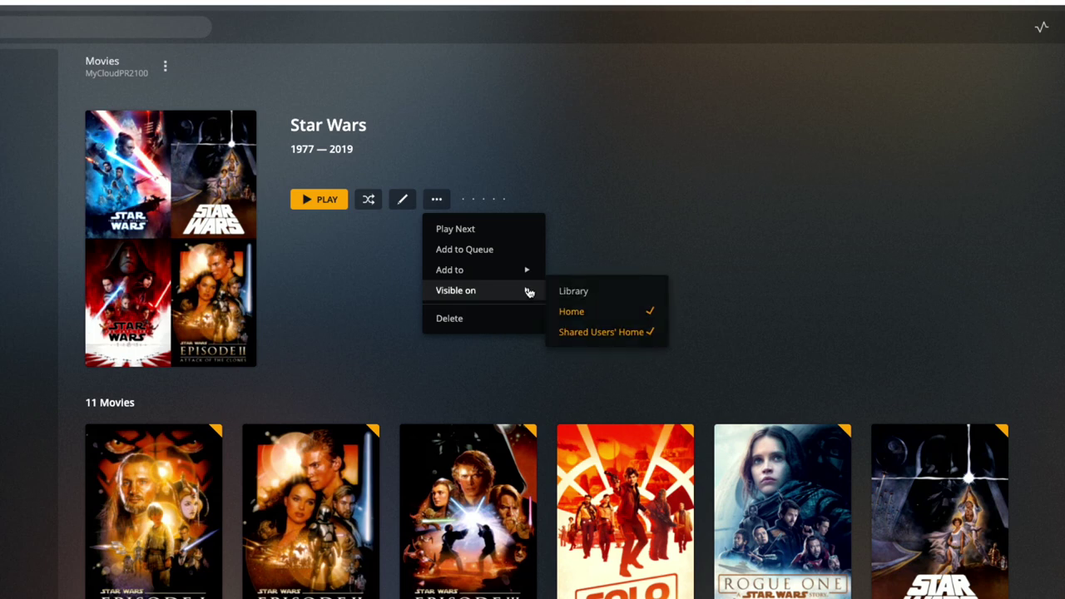
{"action": "left_click", "coordinate": [569, 292]}
{"action": "left_click", "coordinate": [438, 202]}
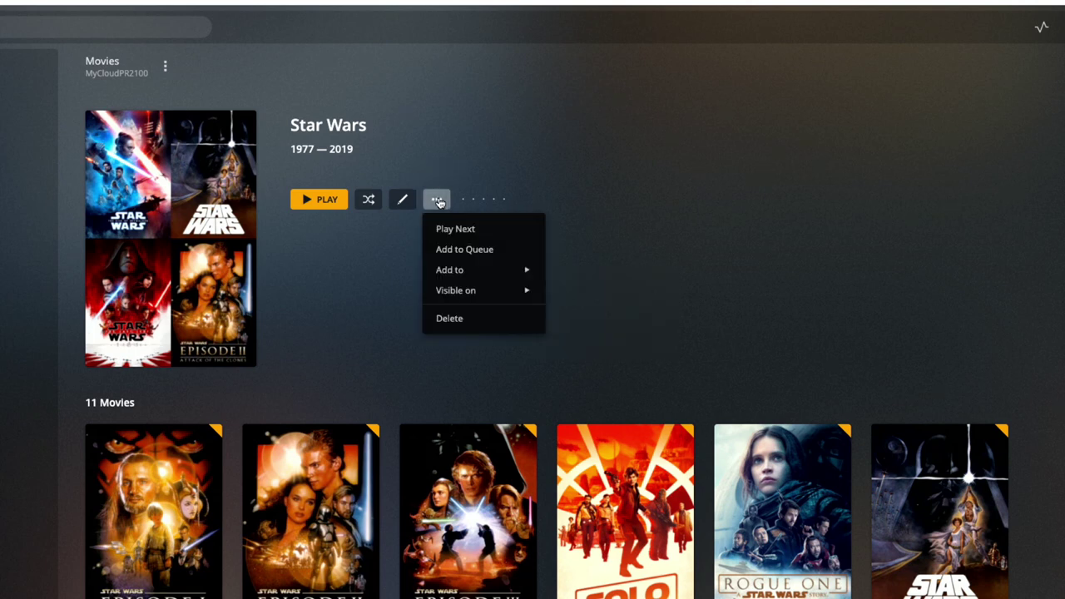
{"action": "left_click", "coordinate": [346, 280]}
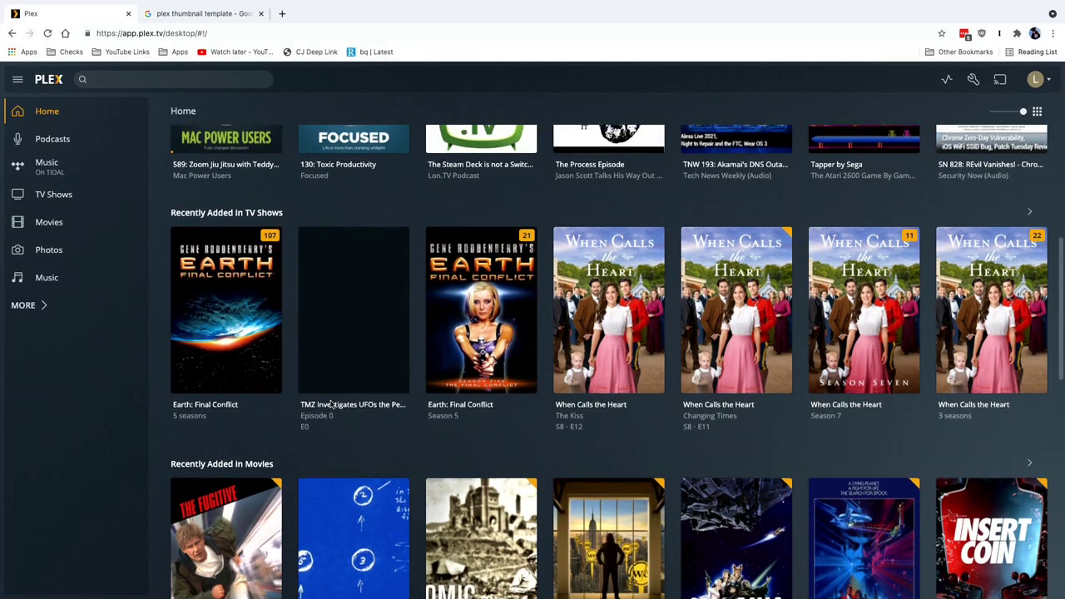
Look for the Star Wars row on the Home page and in the Movies library's recommendations.
{"action": "scroll", "coordinate": [330, 404], "scroll_direction": "down", "scroll_amount": 5}
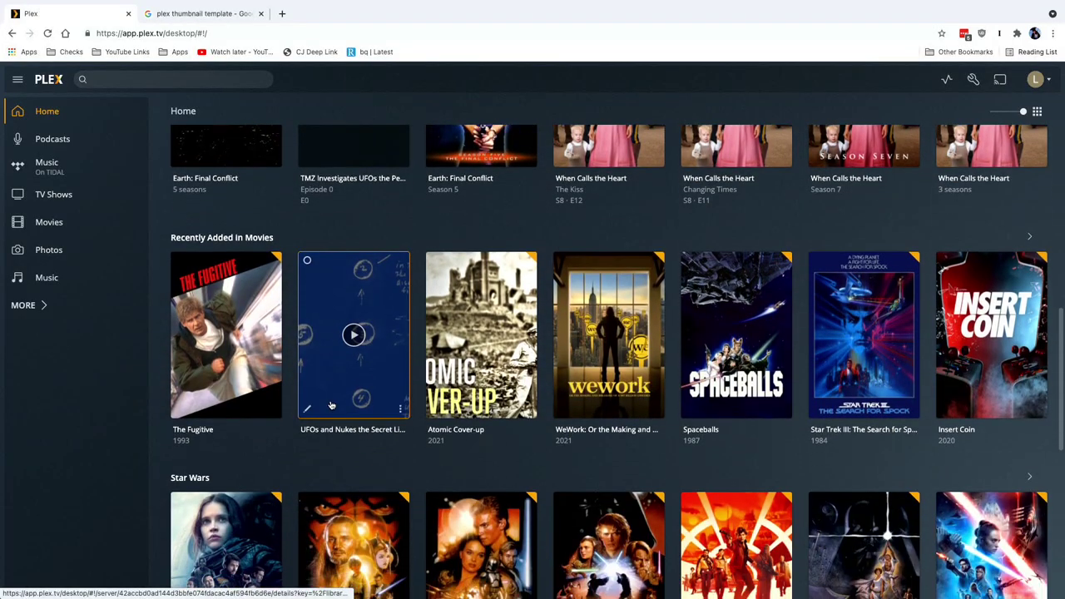
{"action": "scroll", "coordinate": [330, 380], "scroll_direction": "down", "scroll_amount": 3}
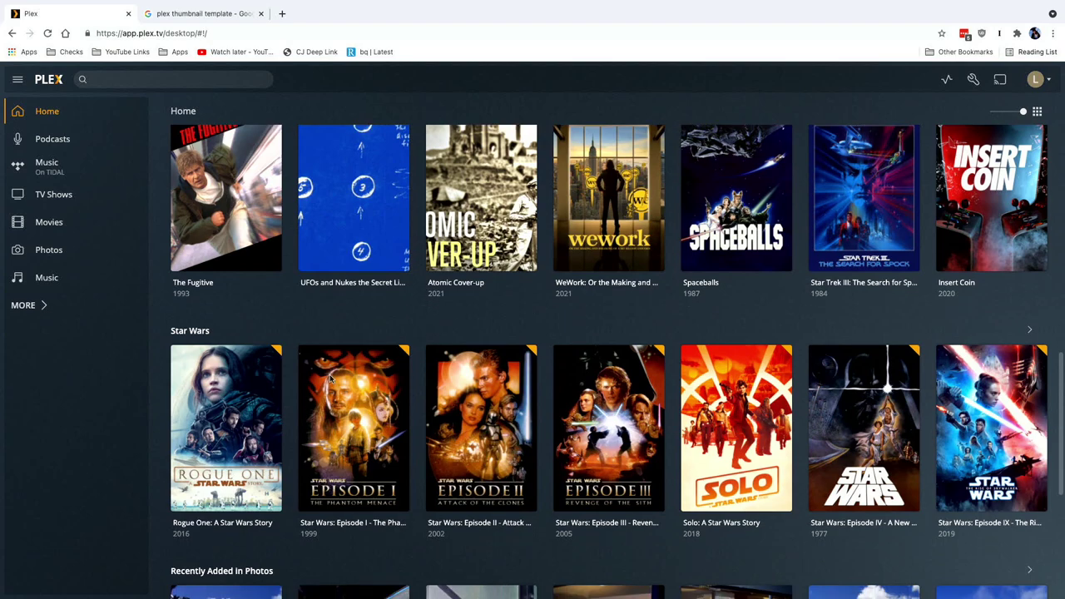
{"action": "scroll", "coordinate": [330, 379], "scroll_direction": "down", "scroll_amount": 1}
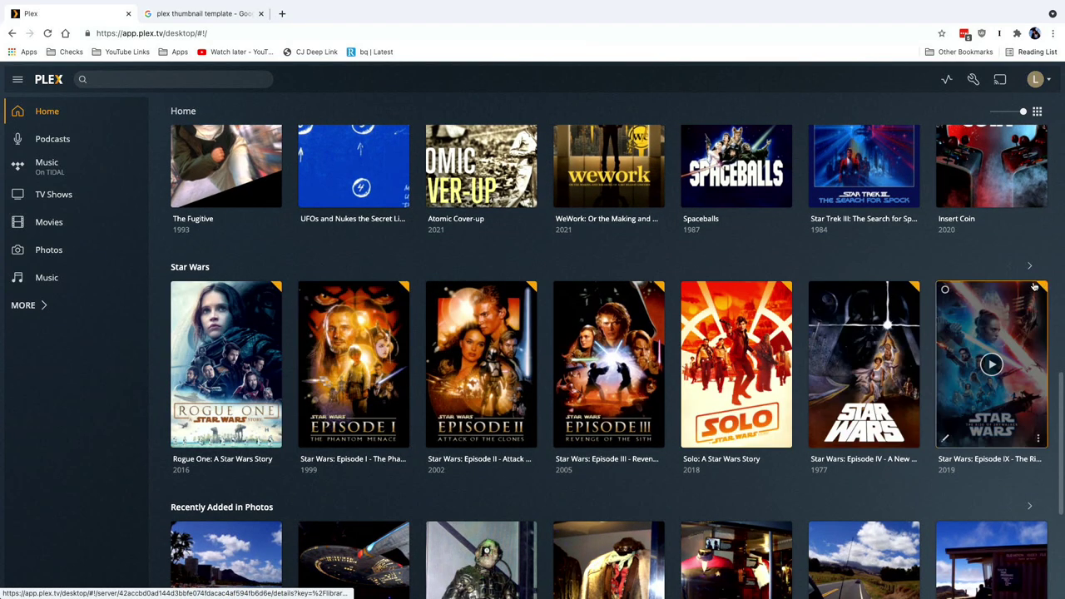
{"action": "scroll", "coordinate": [896, 343], "scroll_direction": "down", "scroll_amount": 2}
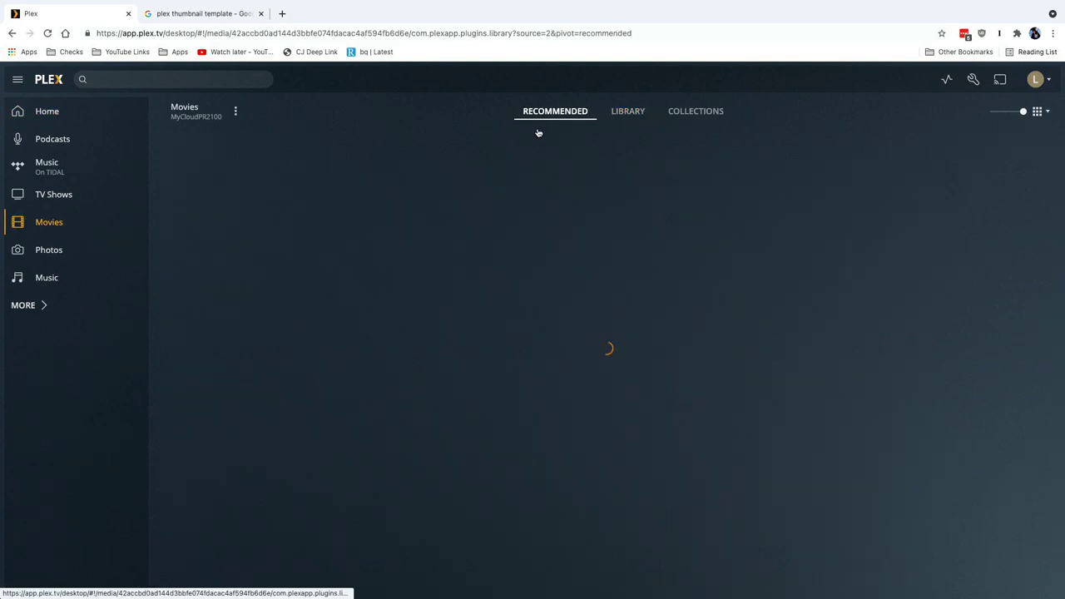
{"action": "scroll", "coordinate": [544, 316], "scroll_direction": "down", "scroll_amount": 6}
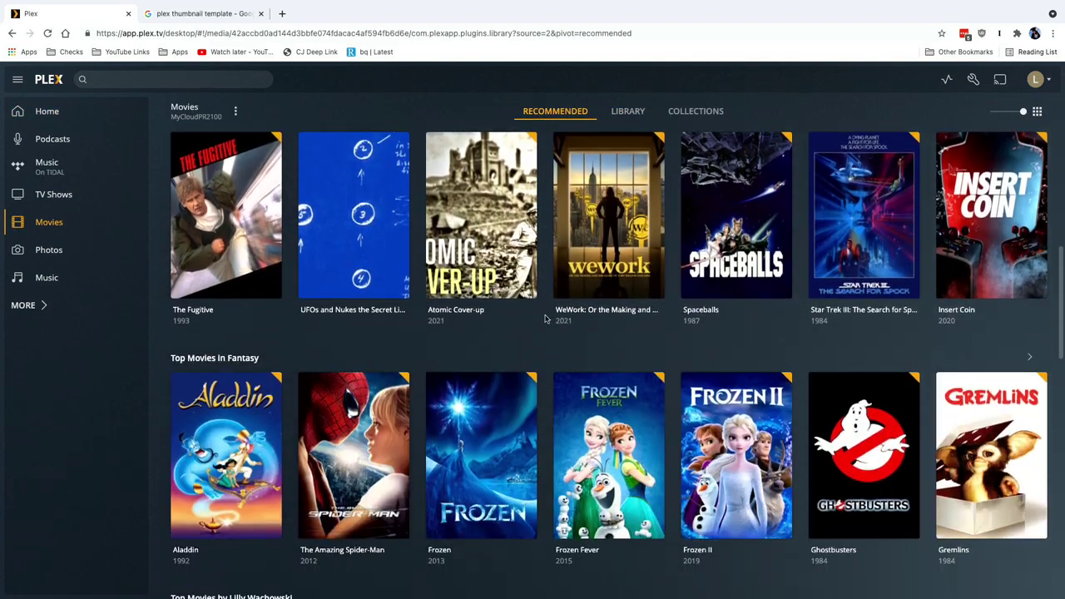
{"action": "scroll", "coordinate": [545, 318], "scroll_direction": "down", "scroll_amount": 7}
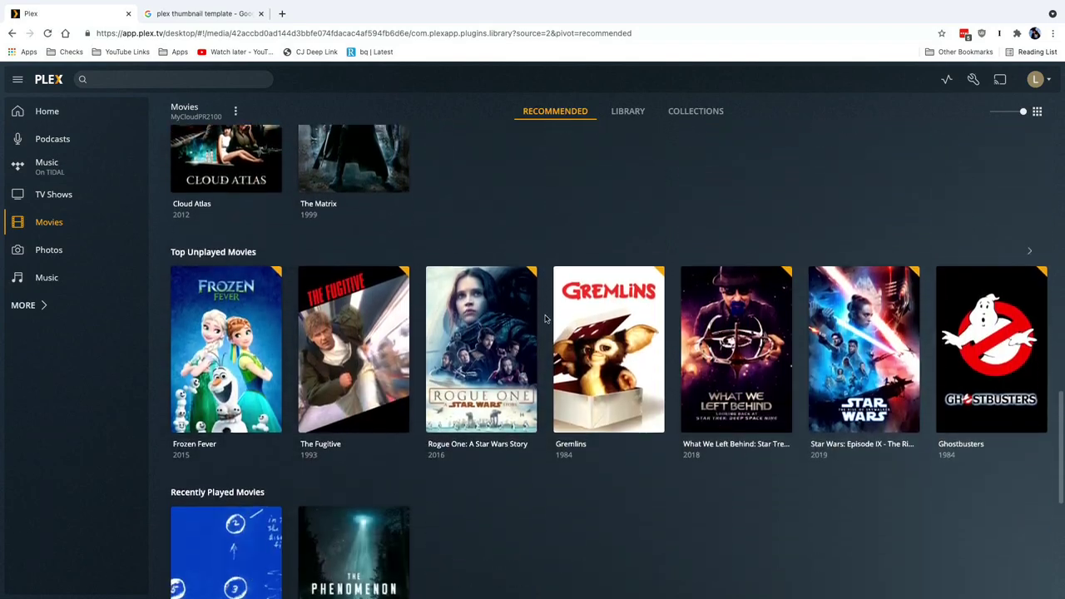
{"action": "scroll", "coordinate": [545, 318], "scroll_direction": "down", "scroll_amount": 5}
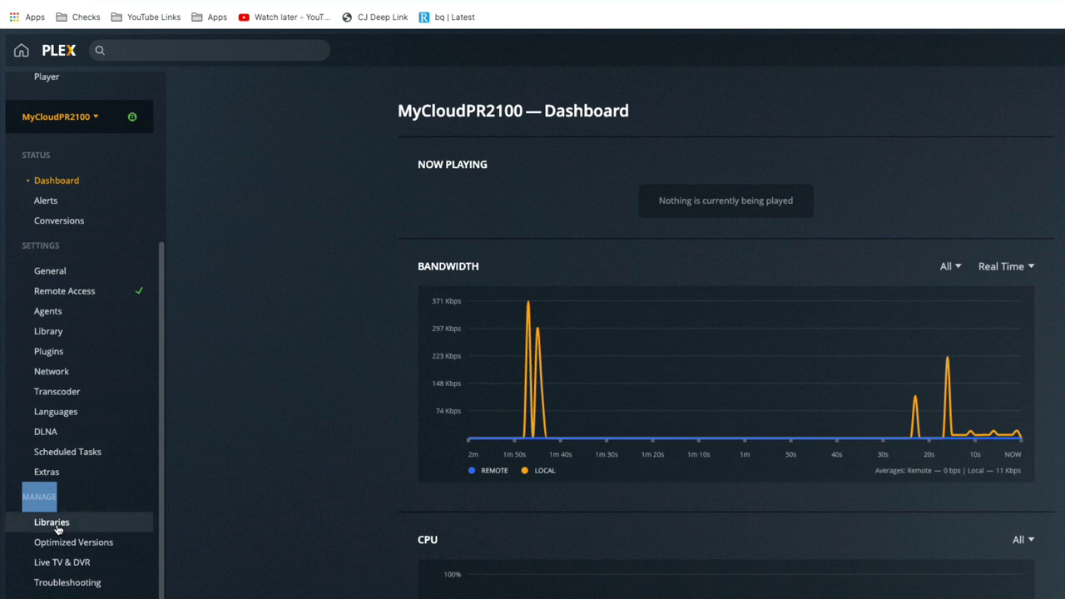
In the server's Movies library recommendations, put Star Wars first and disable 4k UHD for Library Recommended and Home.
{"action": "left_click", "coordinate": [56, 524]}
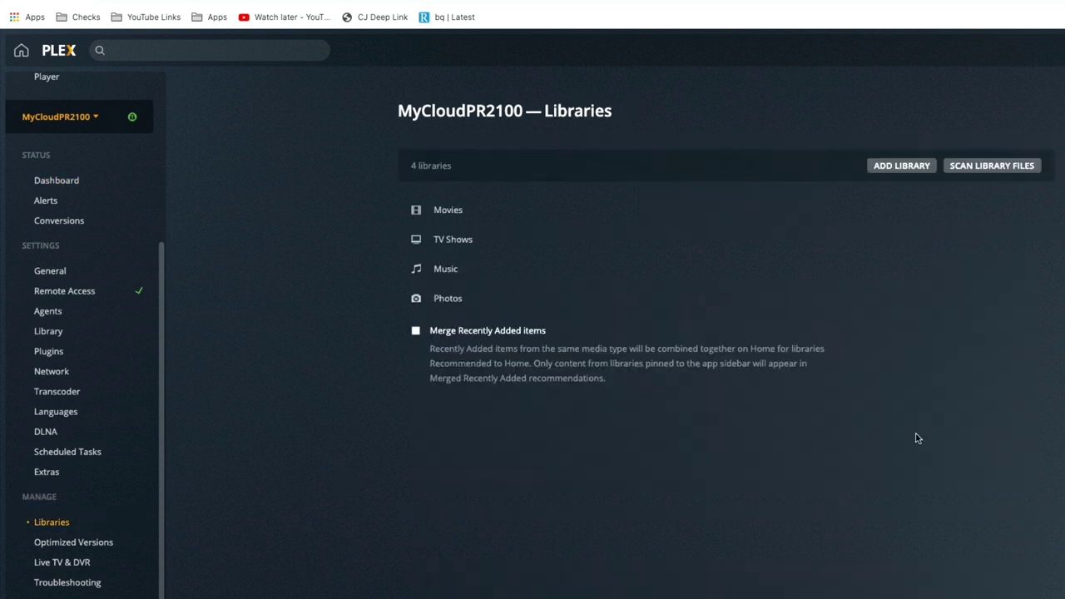
{"action": "left_click", "coordinate": [478, 217]}
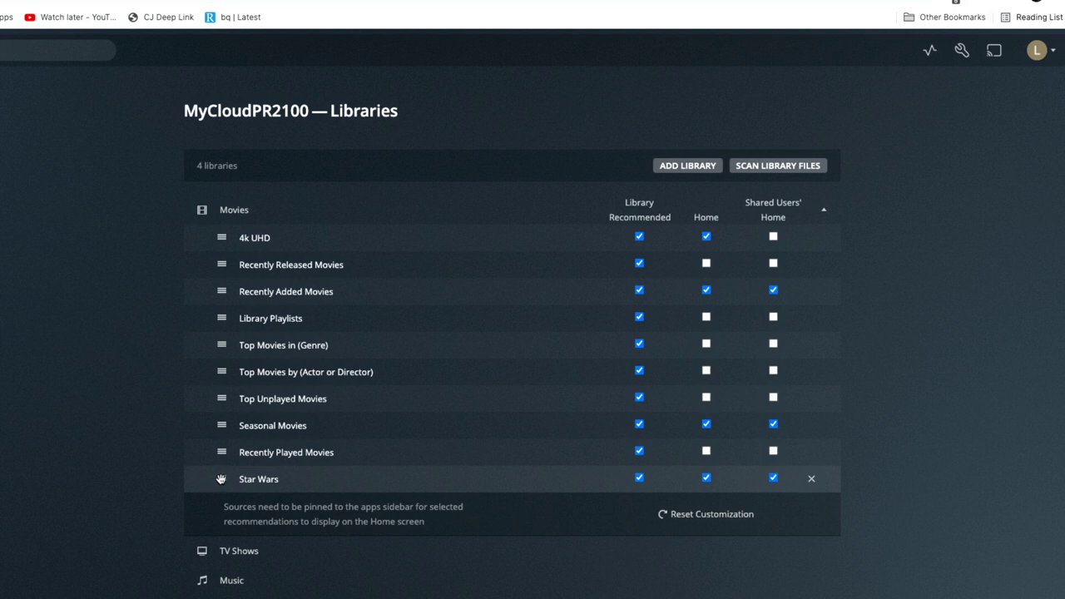
{"action": "left_click_drag", "start_coordinate": [220, 479], "coordinate": [217, 235]}
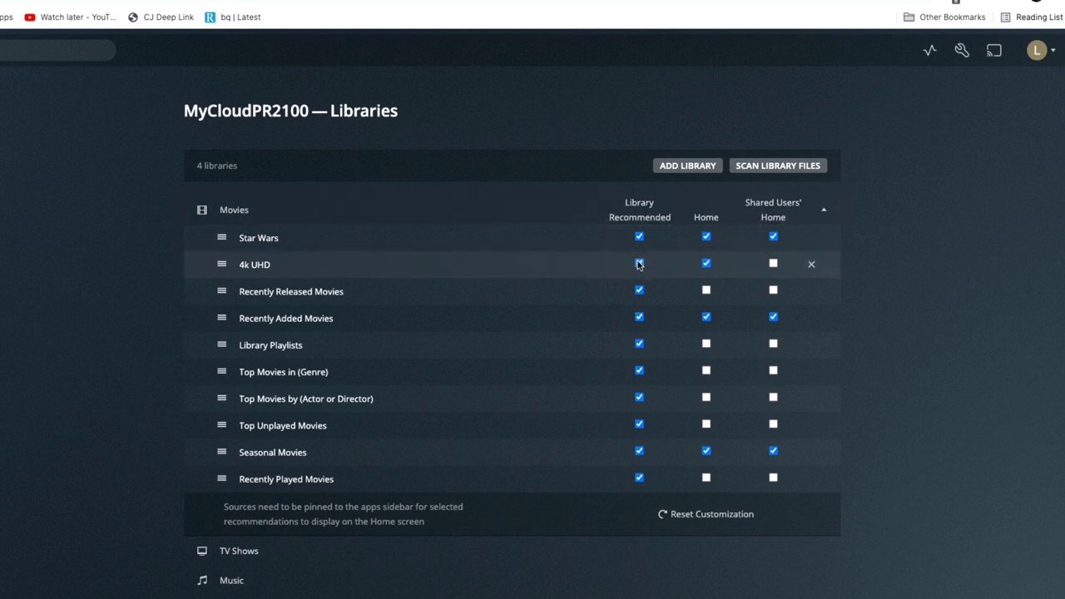
{"action": "left_click", "coordinate": [707, 264]}
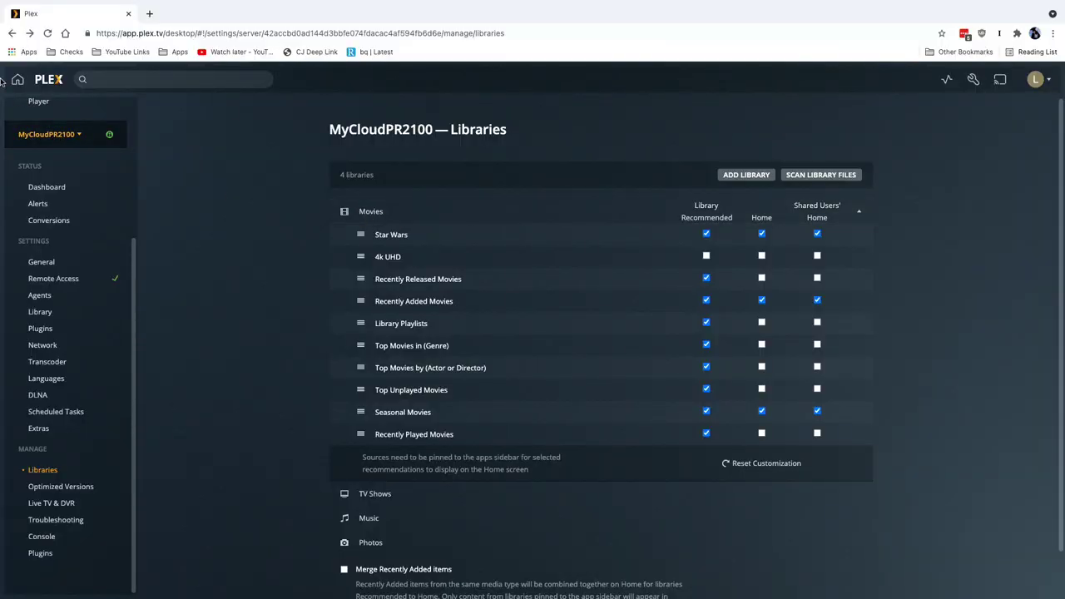
Return to the Movies library's recommendations and check the order of the rows.
{"action": "left_click", "coordinate": [18, 79]}
{"action": "left_click", "coordinate": [44, 221]}
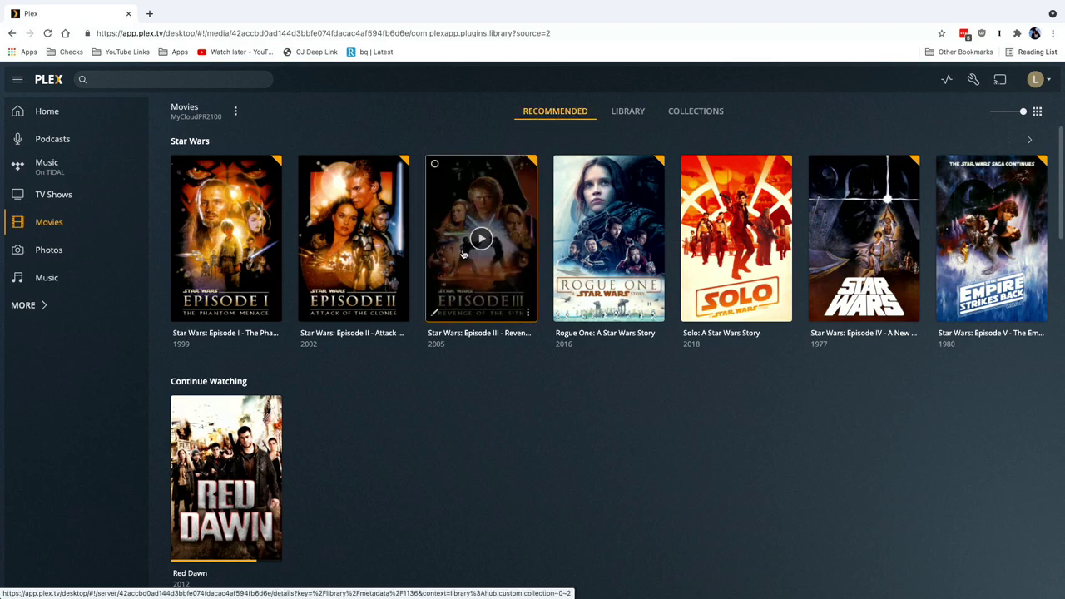
{"action": "scroll", "coordinate": [463, 253], "scroll_direction": "down", "scroll_amount": 6}
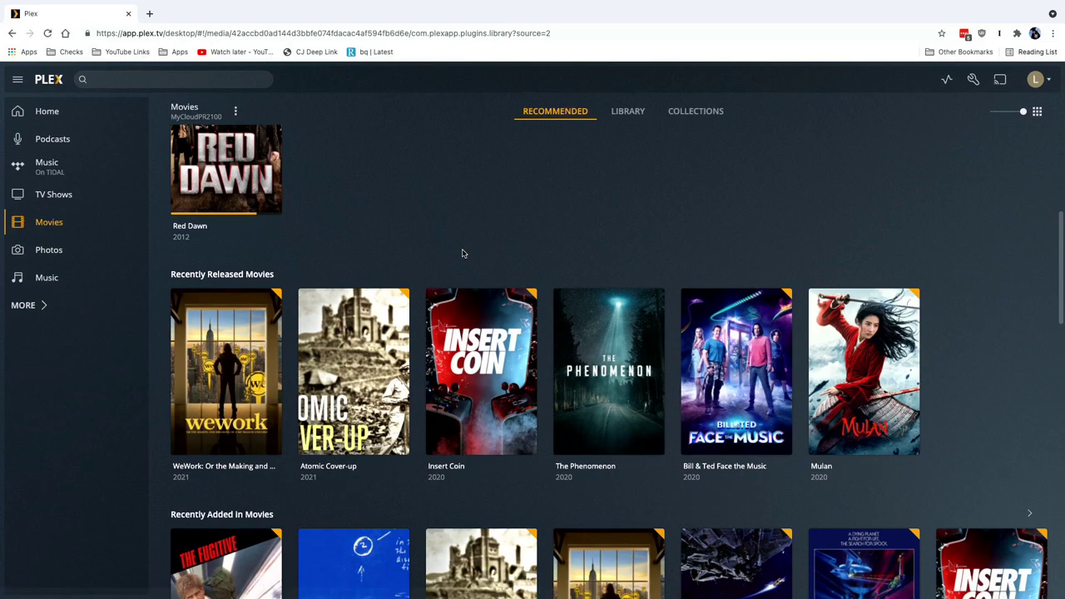
{"action": "scroll", "coordinate": [463, 253], "scroll_direction": "up", "scroll_amount": 6}
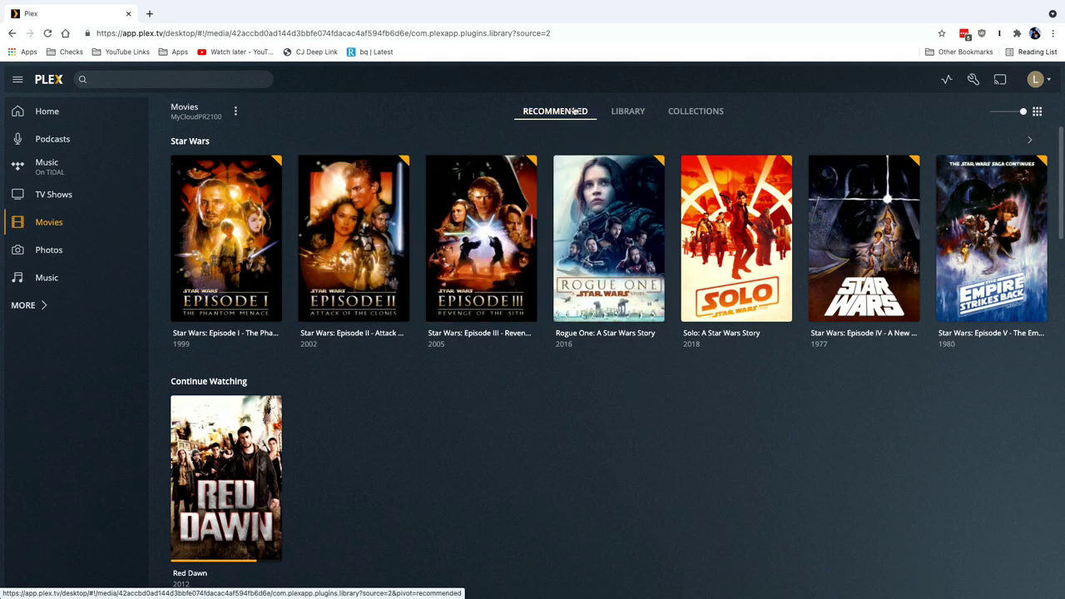
Open the Star Wars collection from the Movies collections and examine the order of its movies.
{"action": "left_click", "coordinate": [693, 112]}
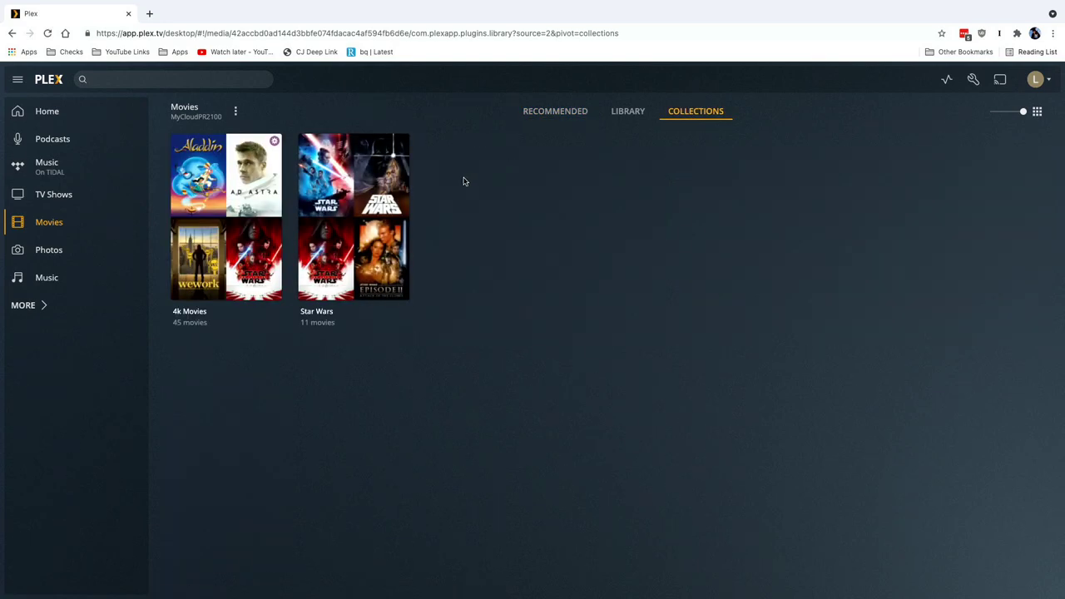
{"action": "left_click", "coordinate": [402, 160]}
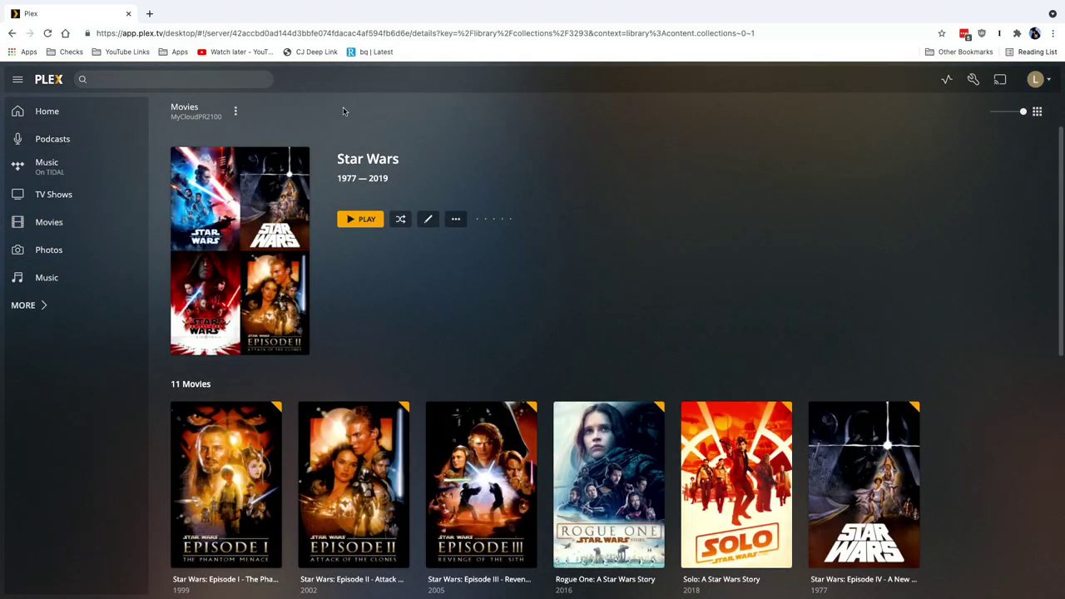
{"action": "scroll", "coordinate": [454, 199], "scroll_direction": "down", "scroll_amount": 2}
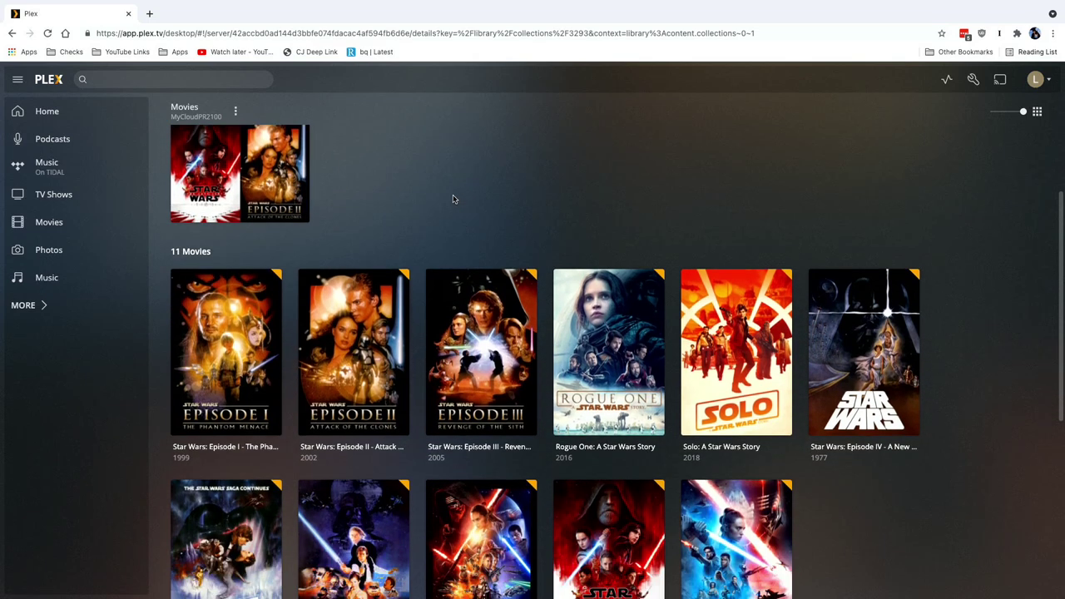
{"action": "scroll", "coordinate": [453, 199], "scroll_direction": "up", "scroll_amount": 1}
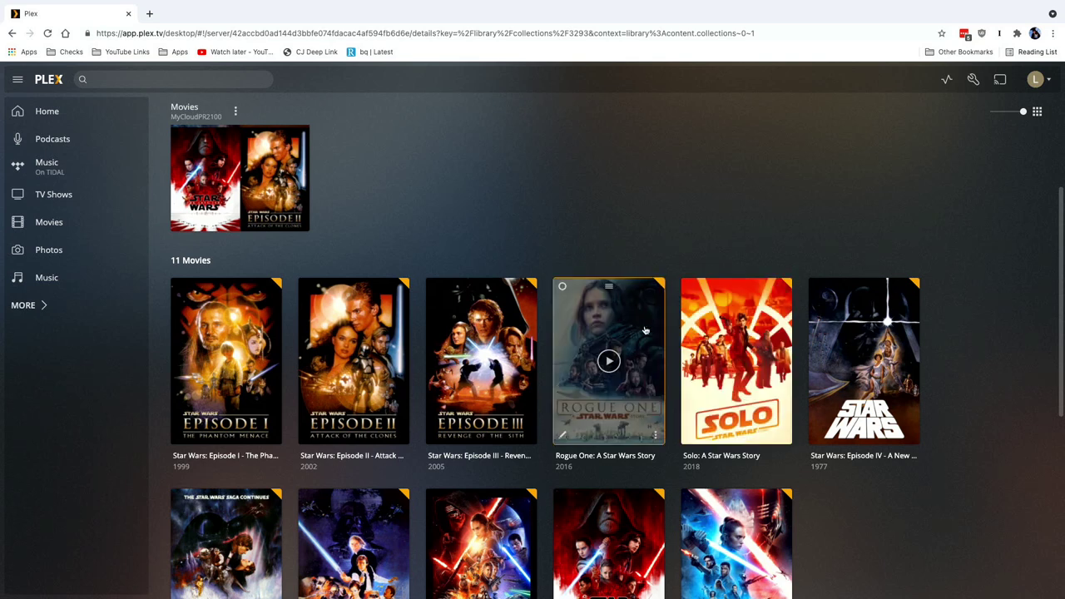
{"action": "scroll", "coordinate": [571, 339], "scroll_direction": "down", "scroll_amount": 2}
{"action": "scroll", "coordinate": [571, 339], "scroll_direction": "up", "scroll_amount": 3}
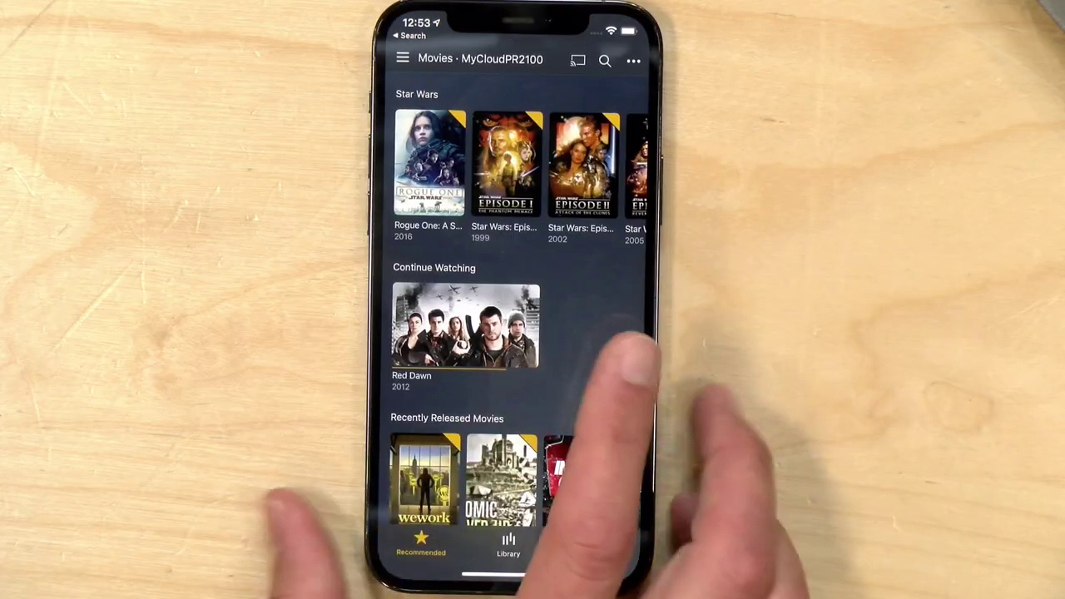
{"action": "scroll", "coordinate": [516, 175], "scroll_direction": "right", "scroll_amount": 6}
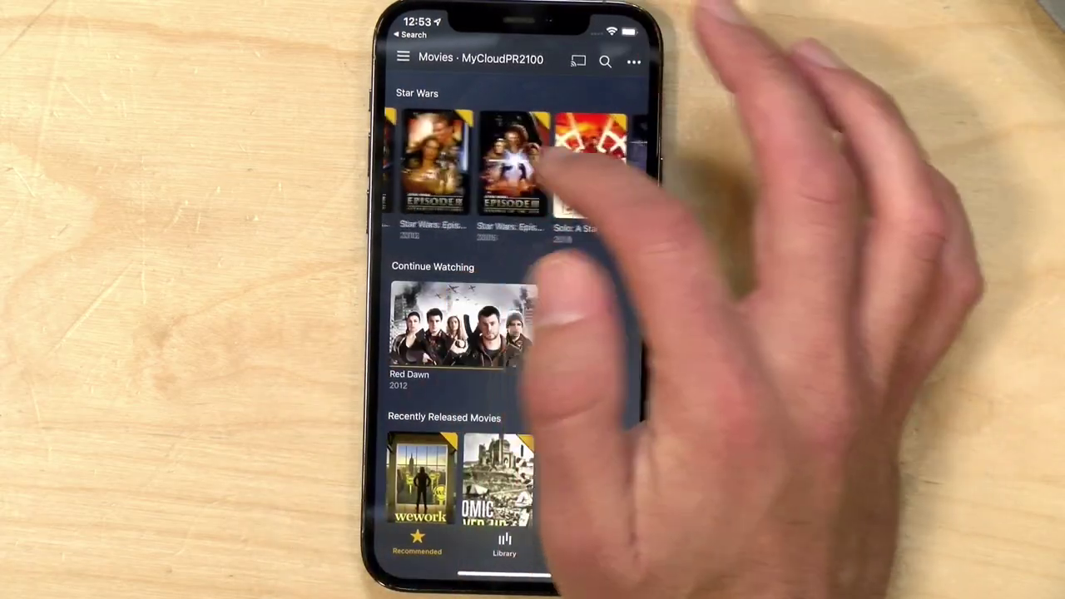
{"action": "scroll", "coordinate": [515, 174], "scroll_direction": "left", "scroll_amount": 3}
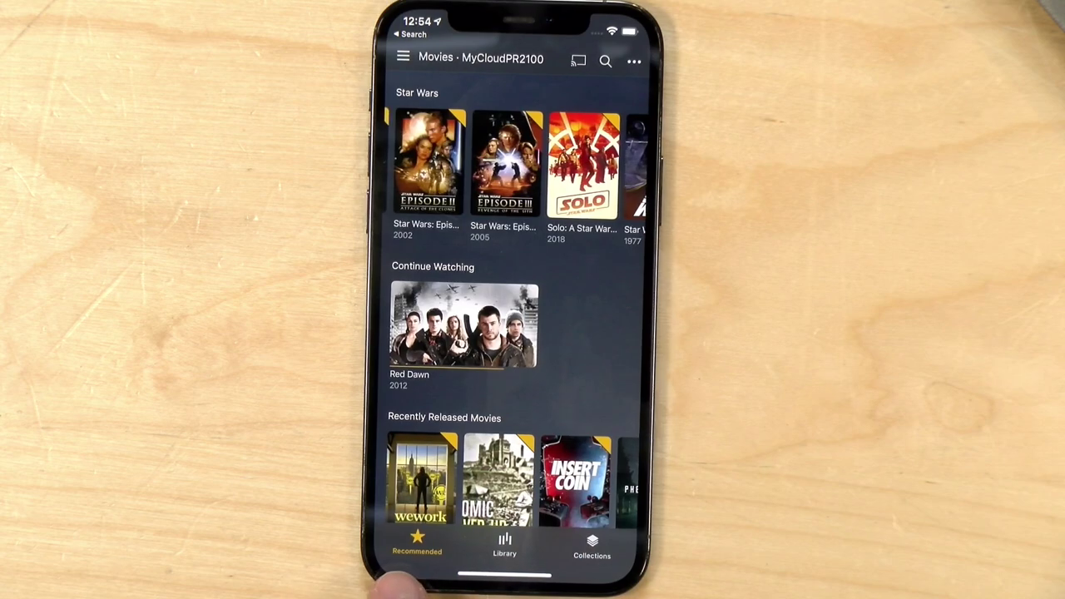
{"action": "scroll", "coordinate": [570, 349], "scroll_direction": "down", "scroll_amount": 3}
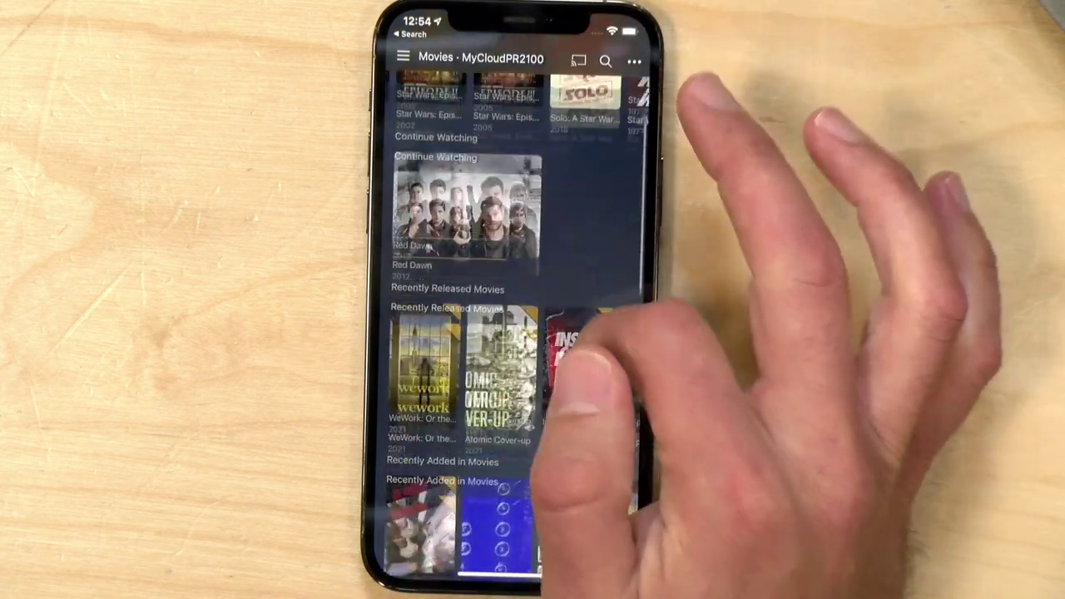
{"action": "scroll", "coordinate": [559, 250], "scroll_direction": "up", "scroll_amount": 3}
{"action": "scroll", "coordinate": [515, 175], "scroll_direction": "left", "scroll_amount": 4}
{"action": "scroll", "coordinate": [532, 174], "scroll_direction": "right", "scroll_amount": 6}
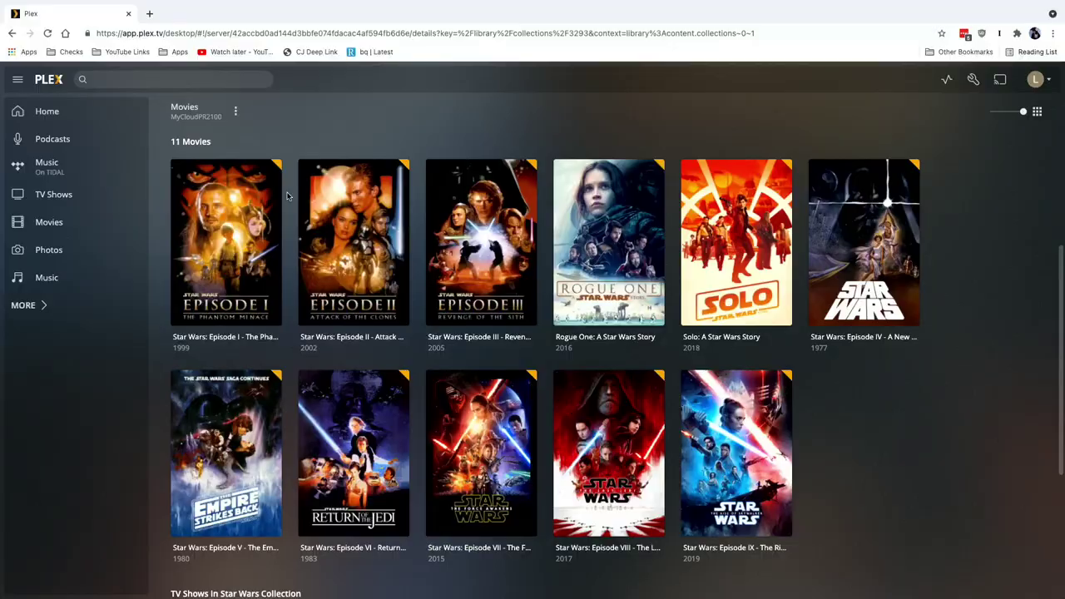
Compare the movie order in the Star Wars collection with the Star Wars row in the shared user's Movies recommendations.
{"action": "scroll", "coordinate": [351, 240], "scroll_direction": "down", "scroll_amount": 1}
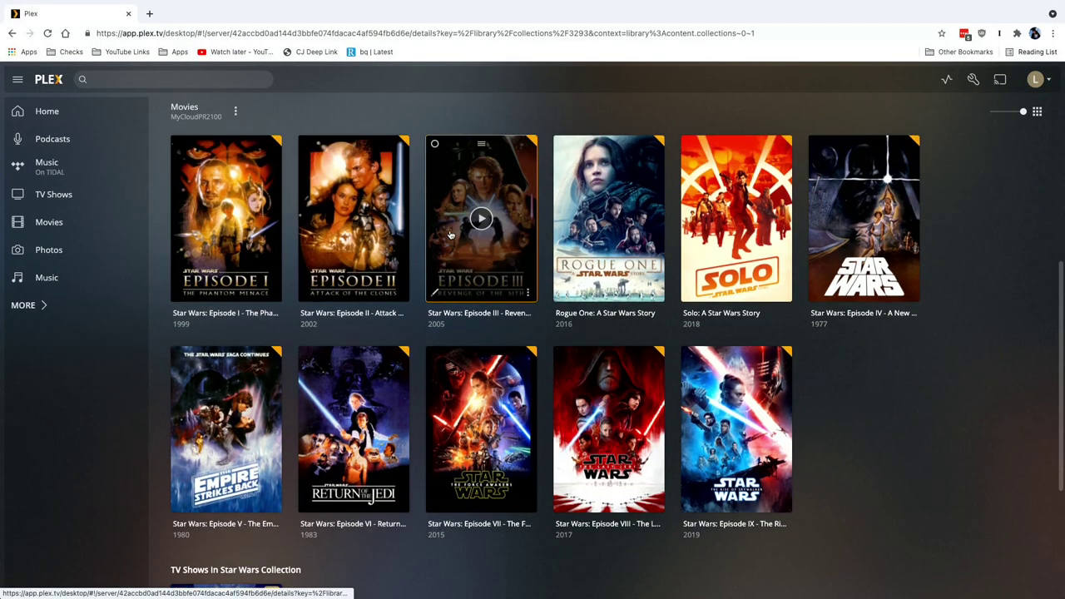
{"action": "scroll", "coordinate": [449, 236], "scroll_direction": "up", "scroll_amount": 1}
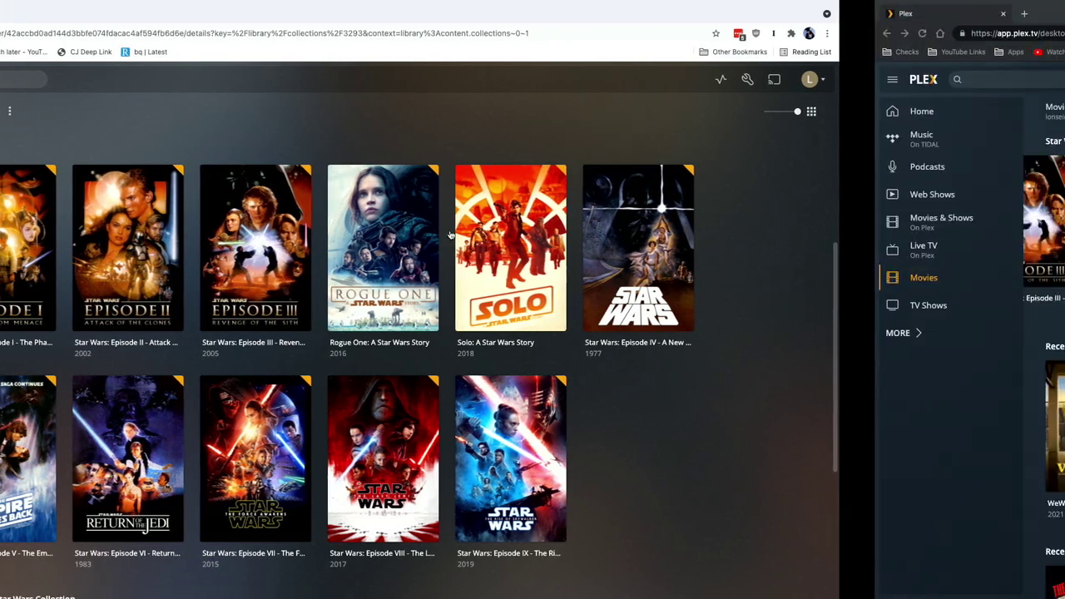
{"action": "scroll", "coordinate": [291, 179], "scroll_direction": "left", "scroll_amount": 5}
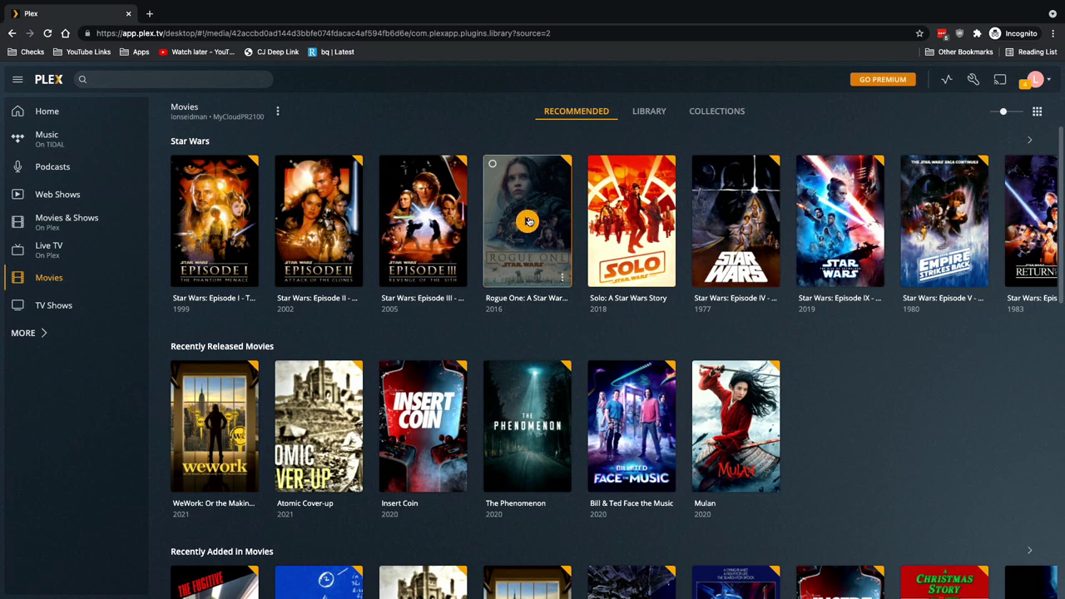
{"action": "scroll", "coordinate": [652, 214], "scroll_direction": "right", "scroll_amount": 3}
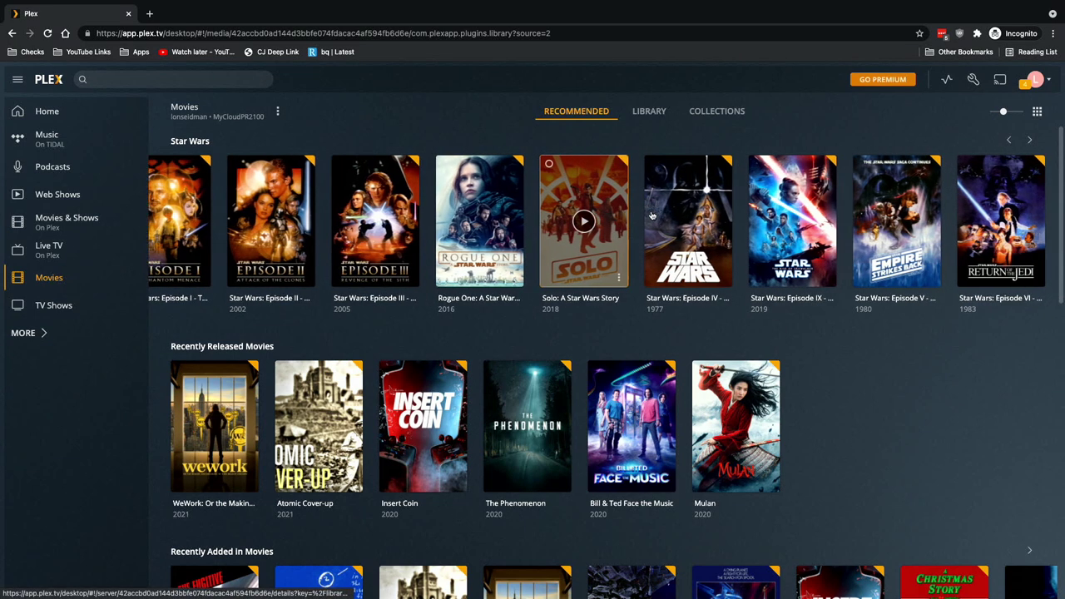
{"action": "scroll", "coordinate": [653, 215], "scroll_direction": "right", "scroll_amount": 2}
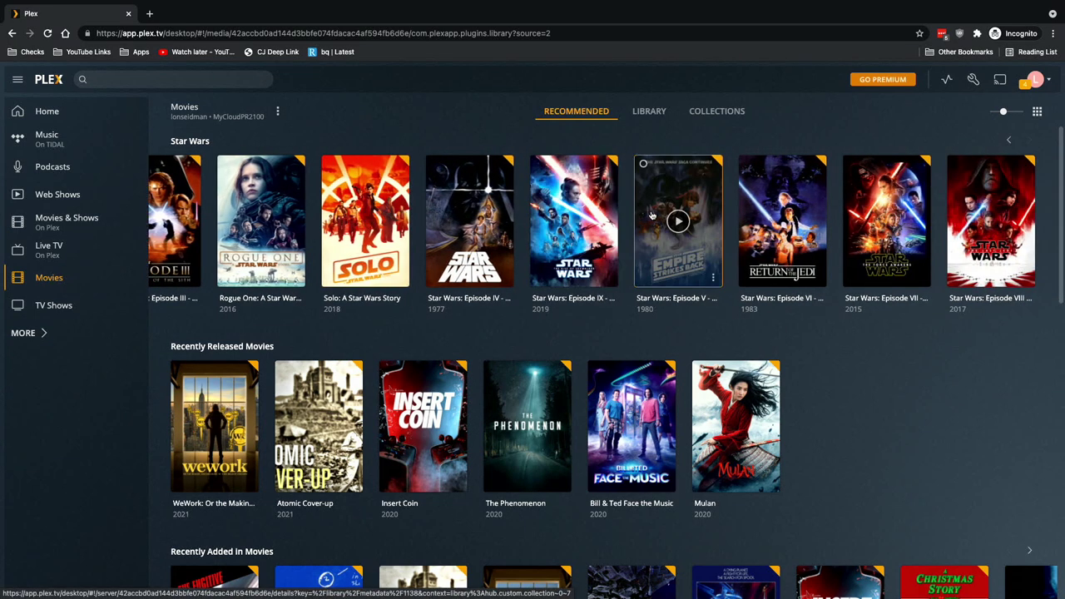
{"action": "scroll", "coordinate": [518, 220], "scroll_direction": "left", "scroll_amount": 2}
{"action": "scroll", "coordinate": [462, 262], "scroll_direction": "down", "scroll_amount": 2}
{"action": "scroll", "coordinate": [462, 262], "scroll_direction": "down", "scroll_amount": 3}
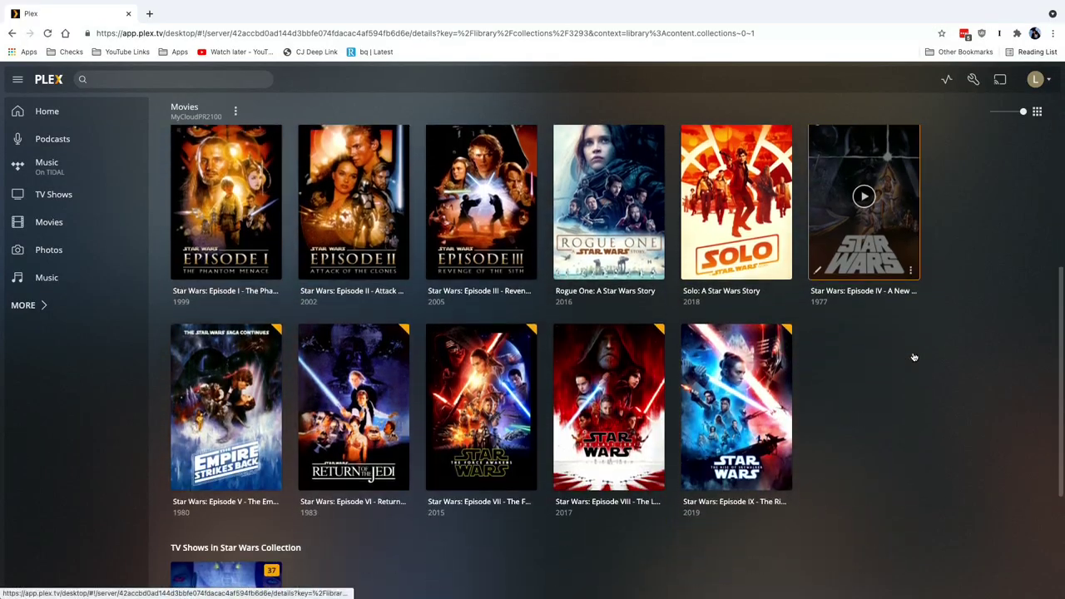
{"action": "scroll", "coordinate": [912, 356], "scroll_direction": "up", "scroll_amount": 4}
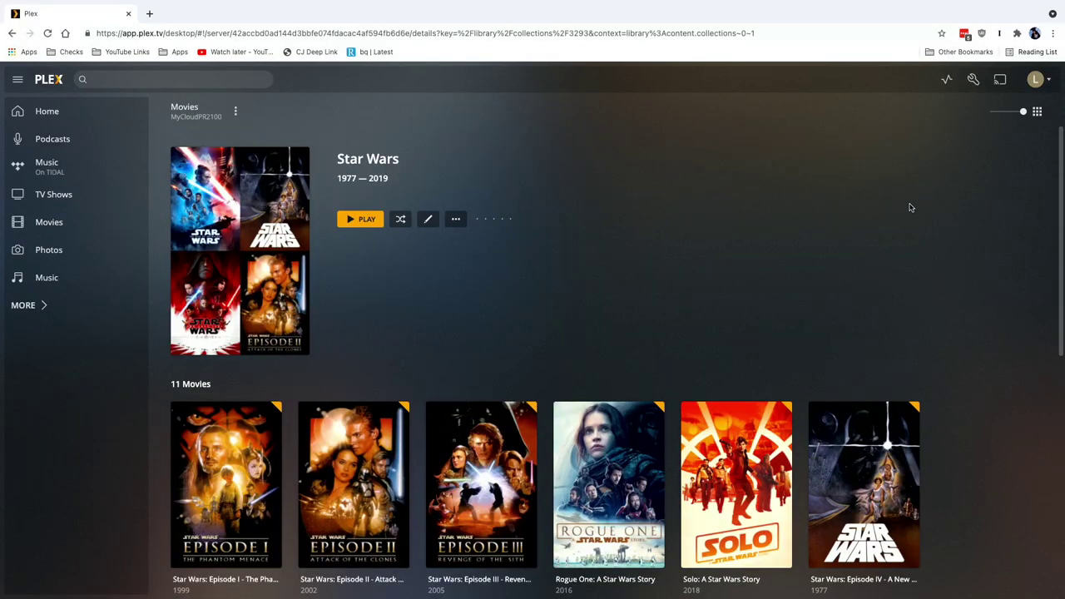